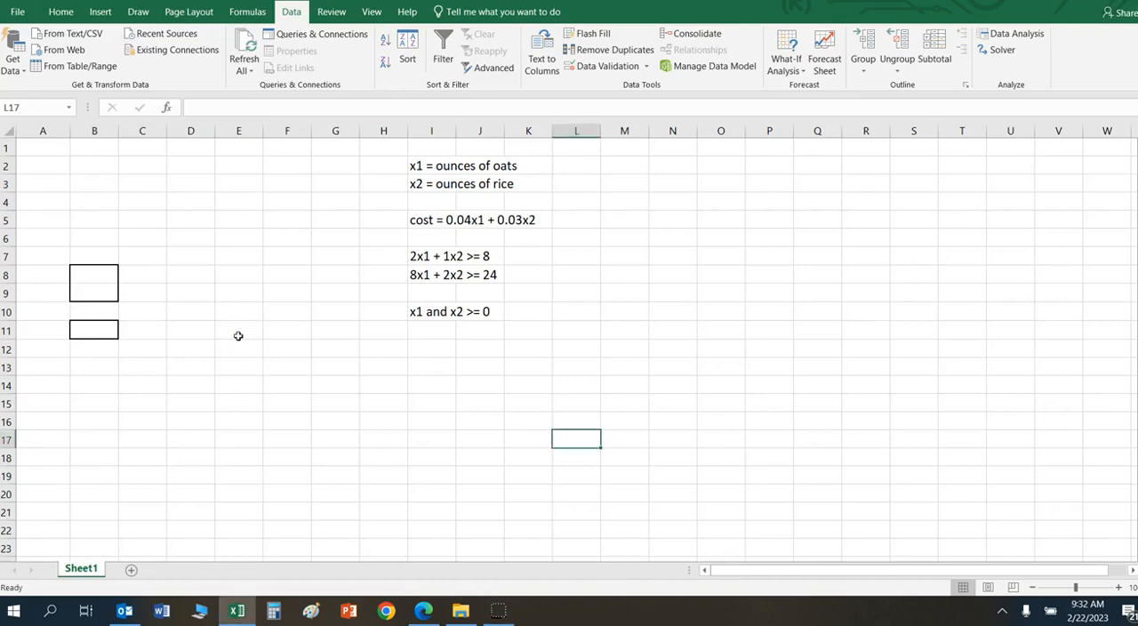
Step: Label the first constraint "Vitamin A" in cell H7 and fit columns H and I to their contents
left_click(412, 221)
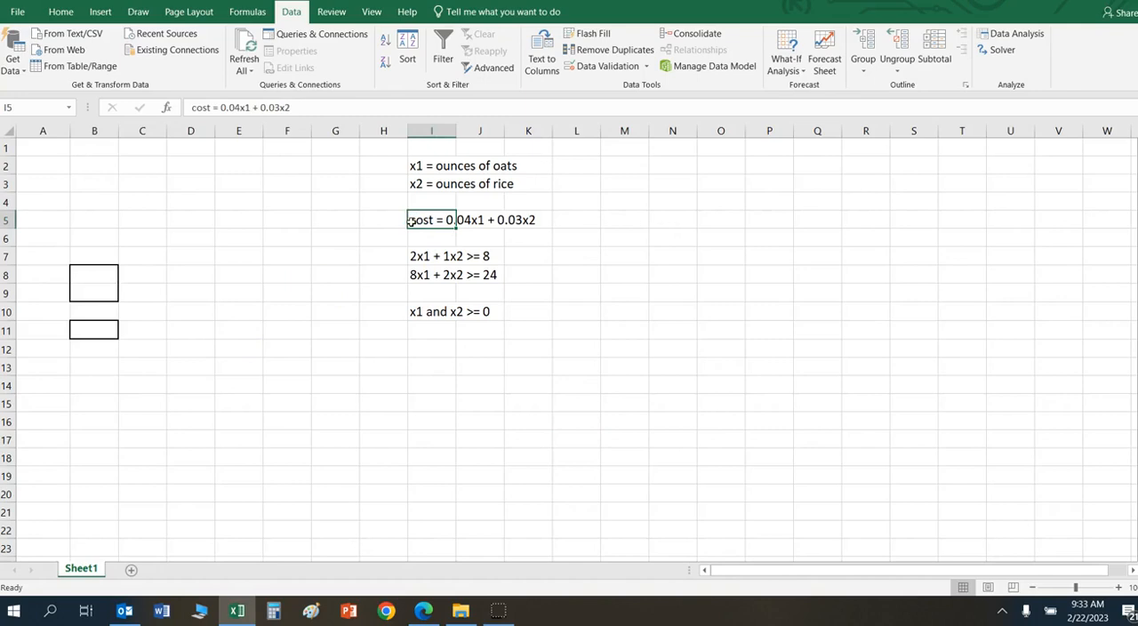
left_click(394, 219)
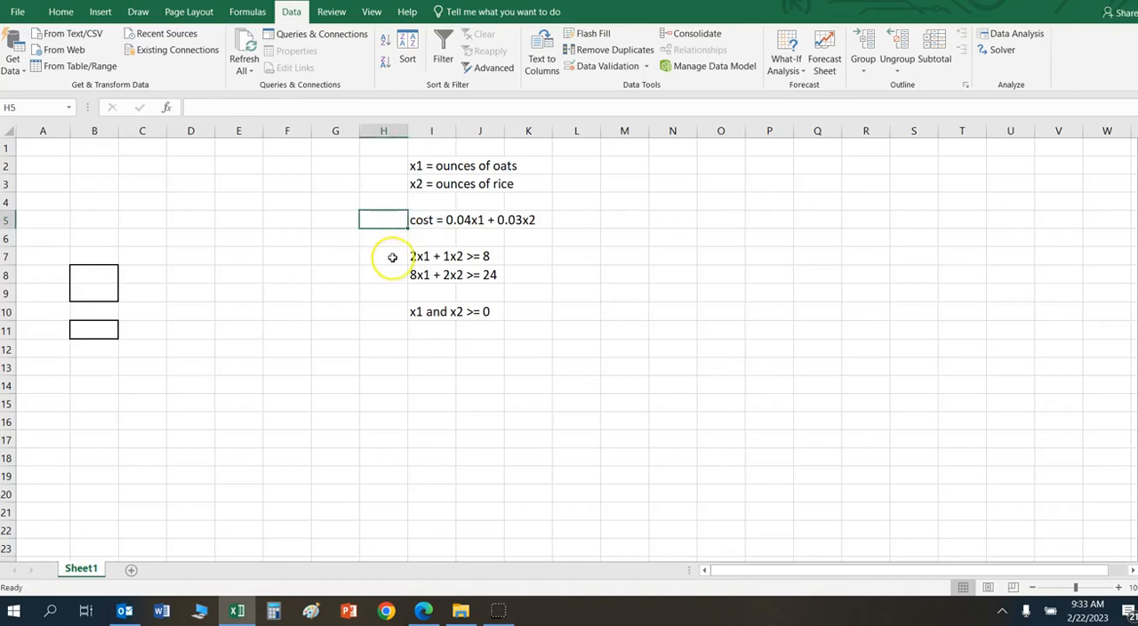
left_click(392, 257)
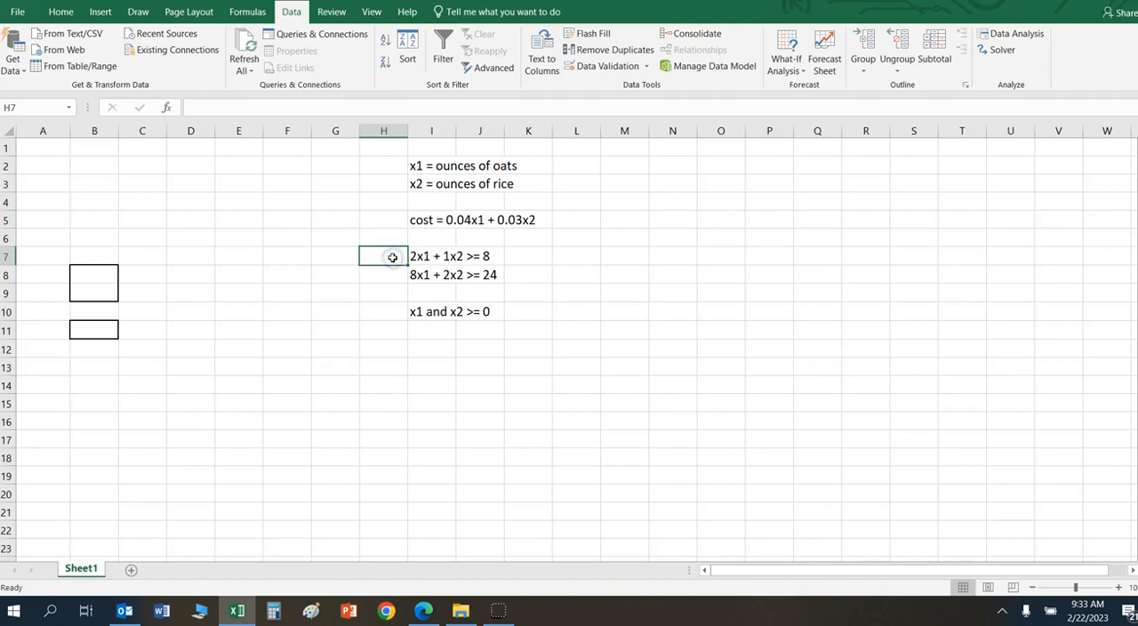
type("Vitamin A")
key("Return")
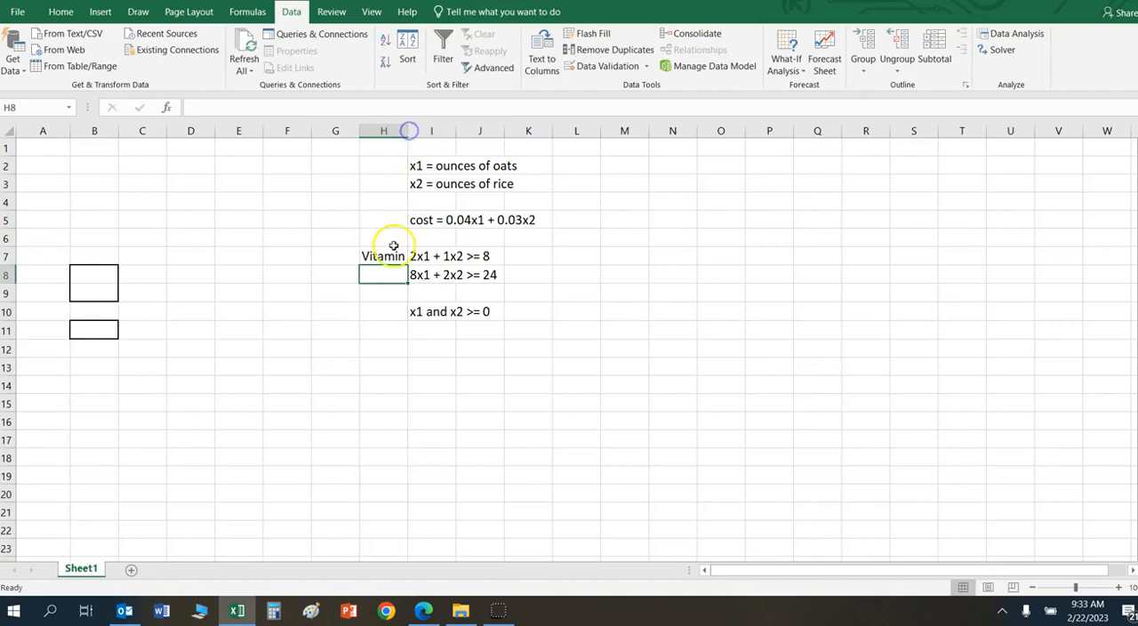
double_click(409, 132)
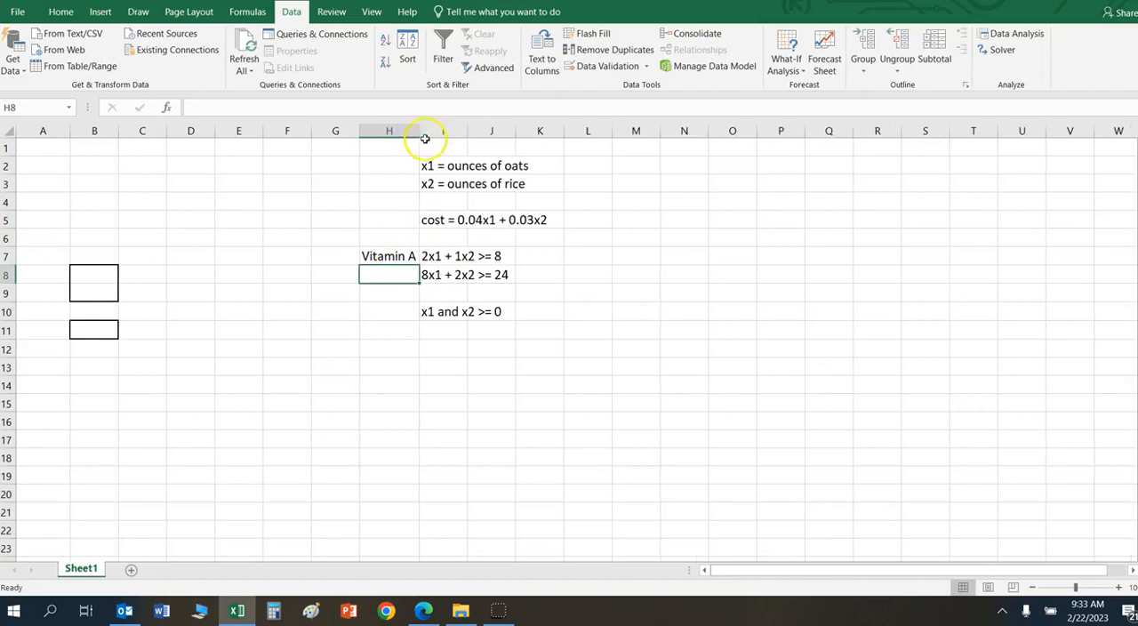
double_click(467, 130)
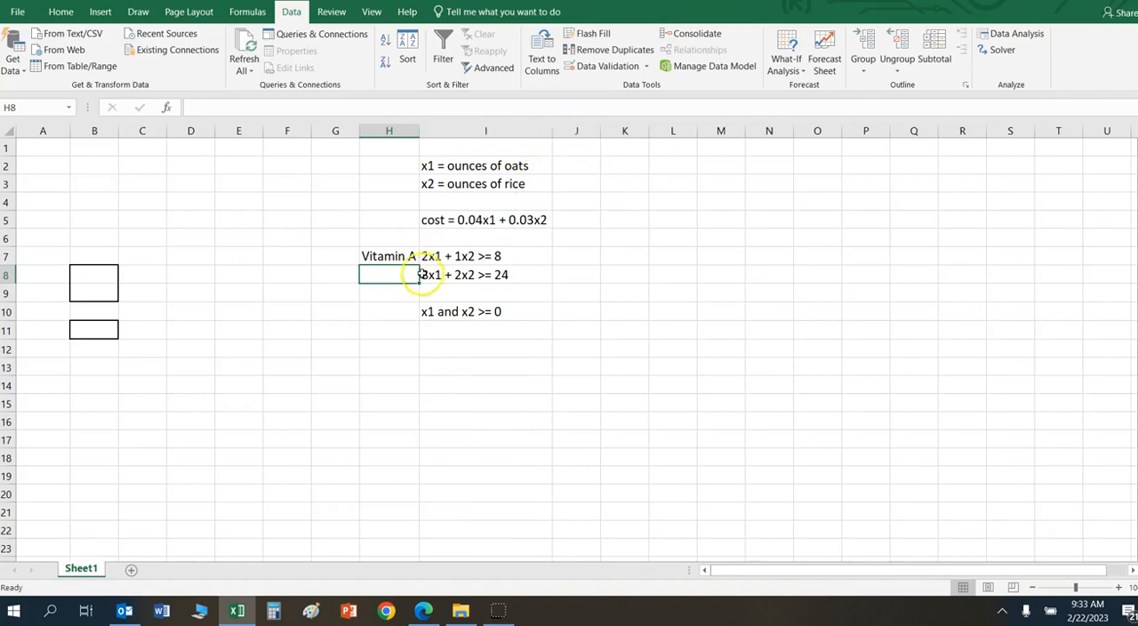
Step: Label the second constraint "Vitamin B" in cell H8
type("Vitamine B")
key("BackSpace")
key("BackSpace")
key("BackSpace")
type("B")
key("Return")
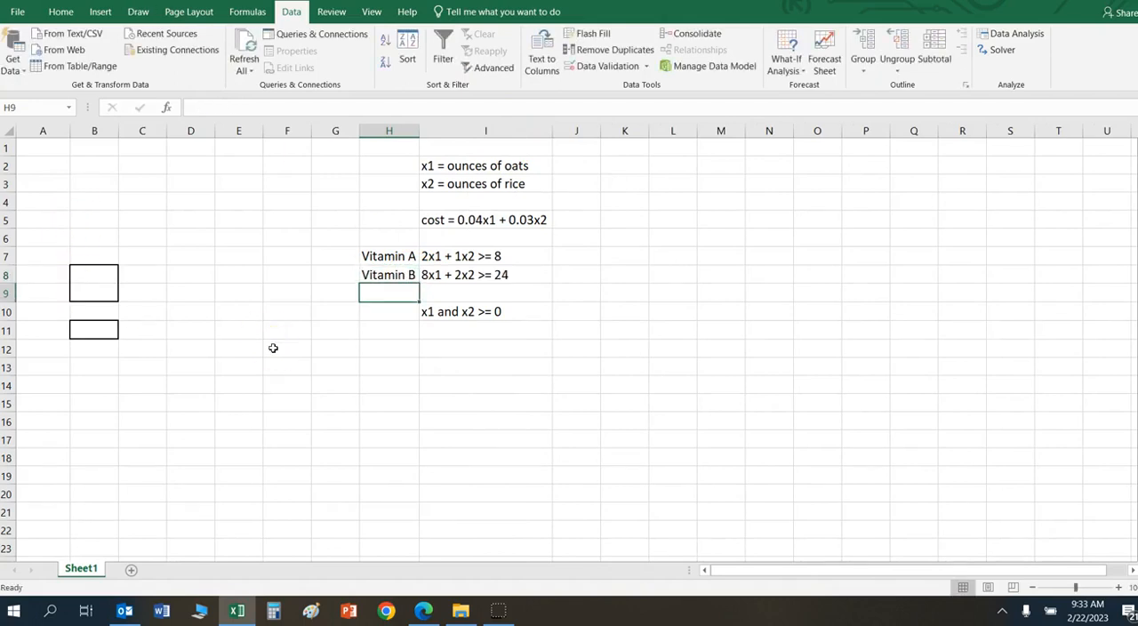
Step: Label the two decision variables "x1 oats" in A8 and "x2 rice" in A9
left_click(91, 277)
key("Return")
key("Left")
key("Up")
type("x1 oats")
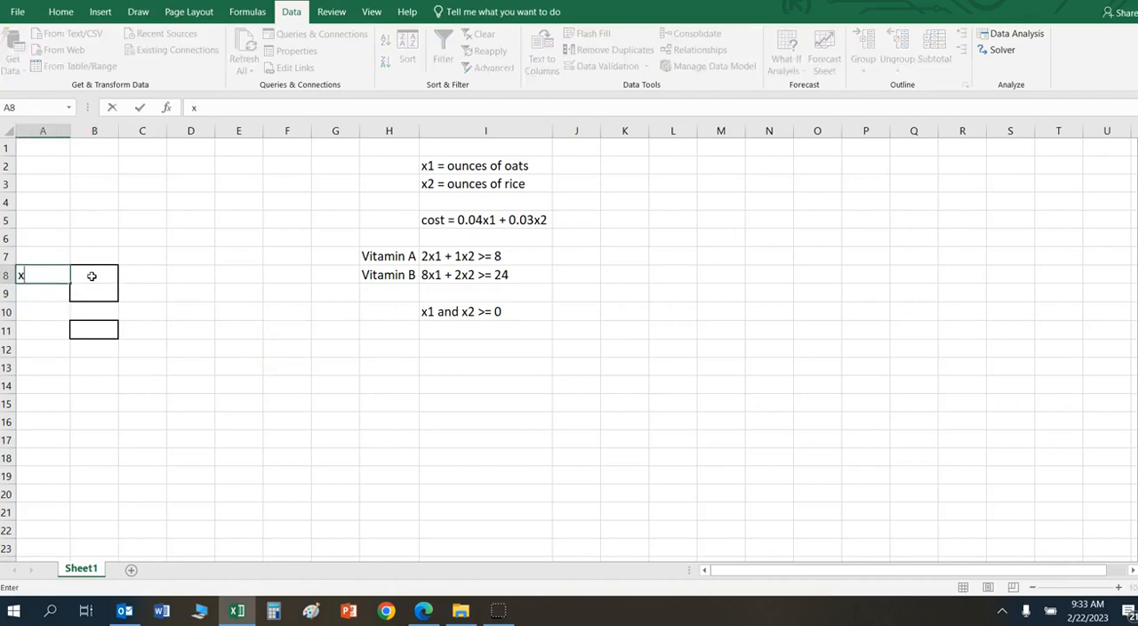
key("Return")
type("x2 rice")
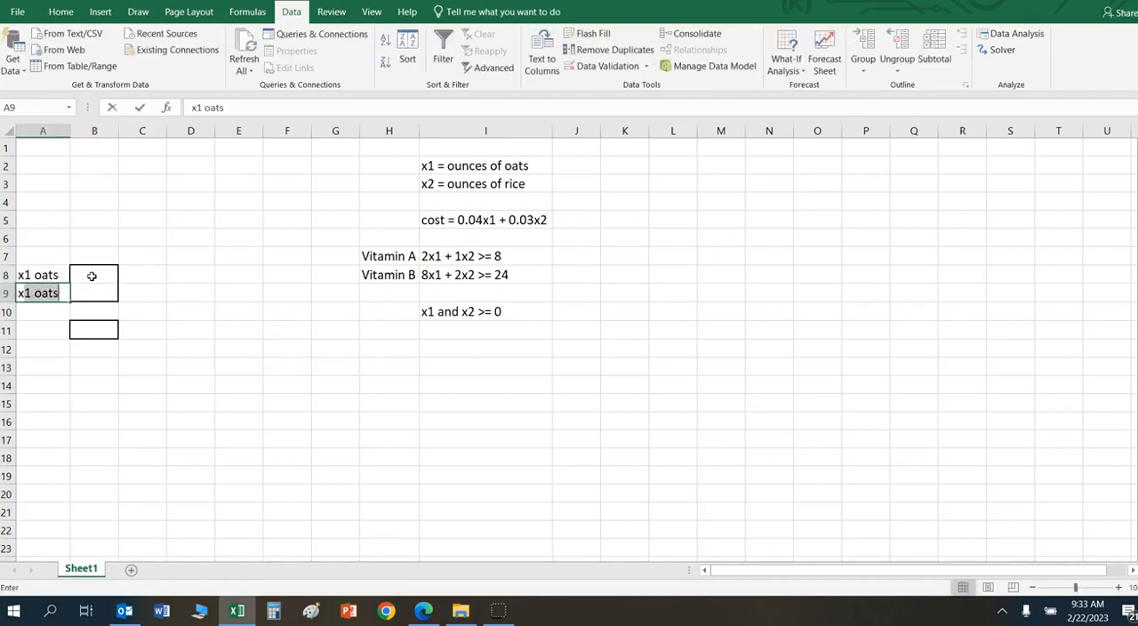
key("Return")
Step: Enter the label "cost" in cell A11 for the objective
left_click(91, 276)
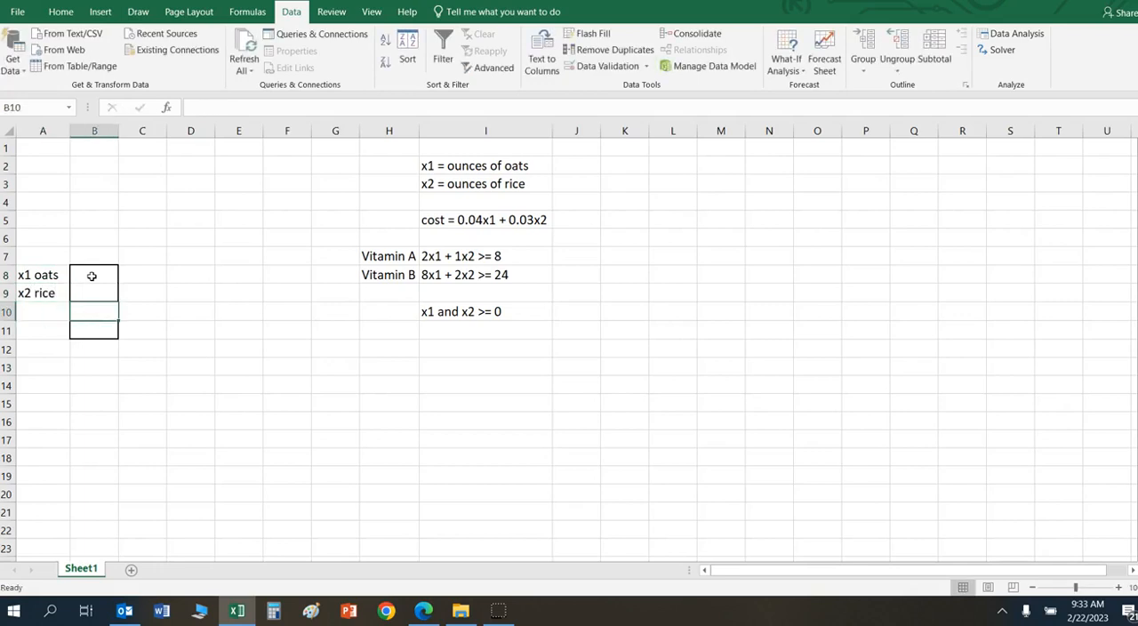
key("Return")
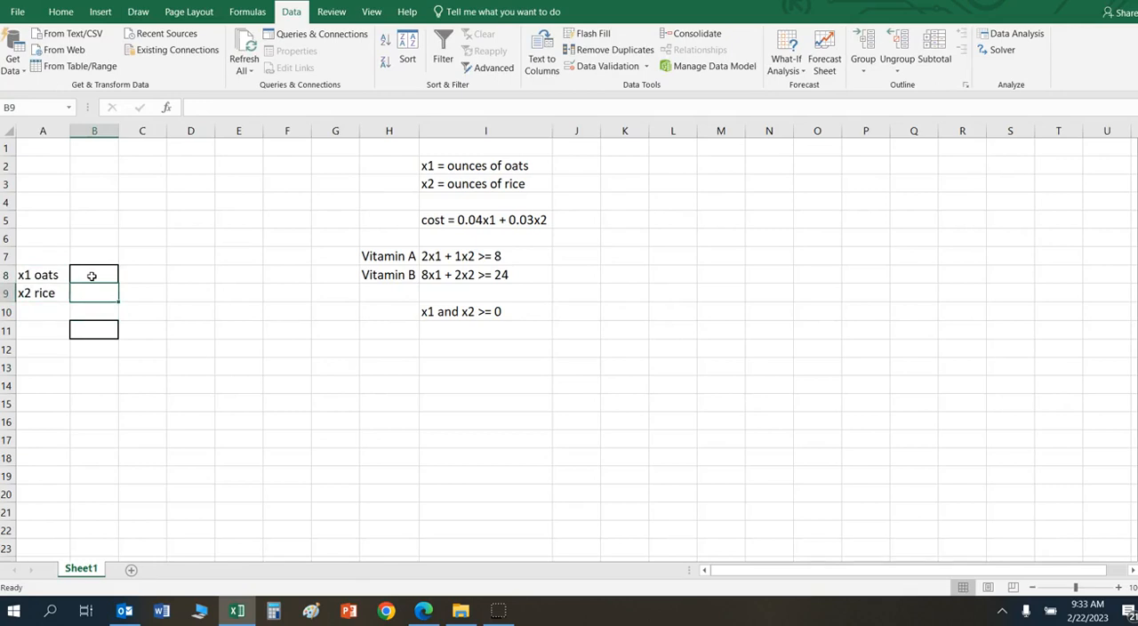
key("Return")
key("Return")
key("Left")
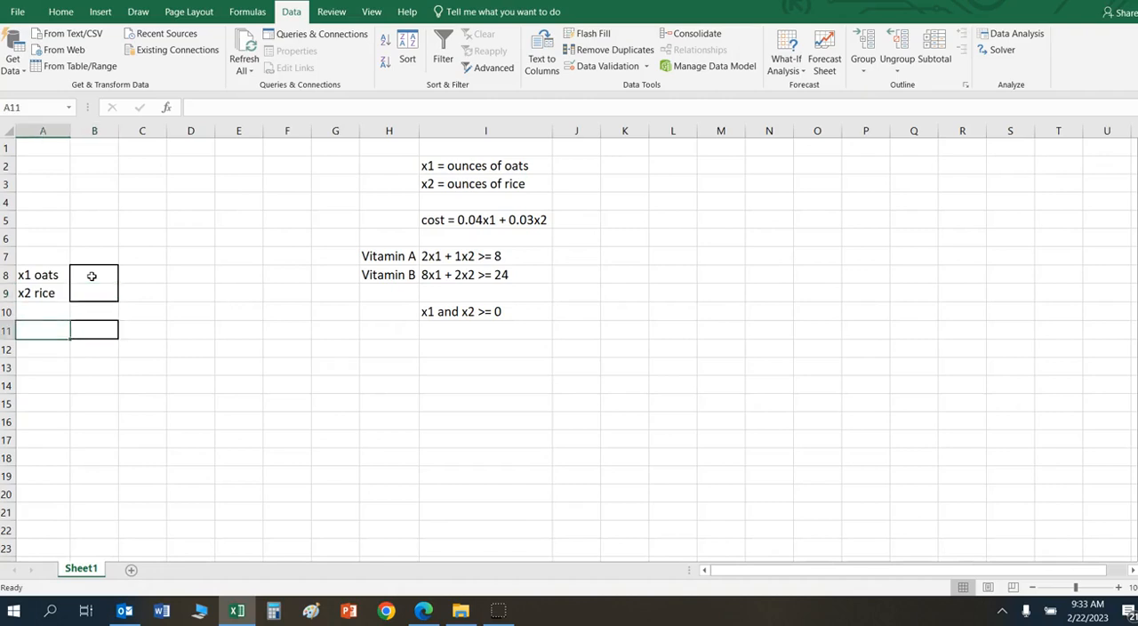
type("cot")
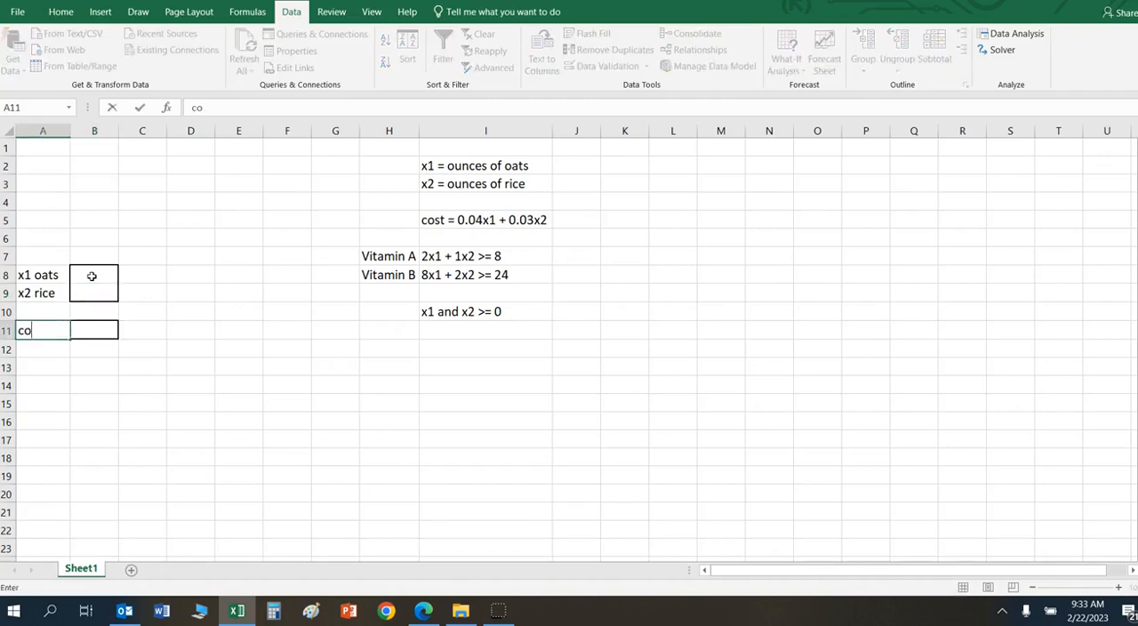
Step: Enter the cost formula =.04*B8+0.03*B9 in cell B11
key("Right")
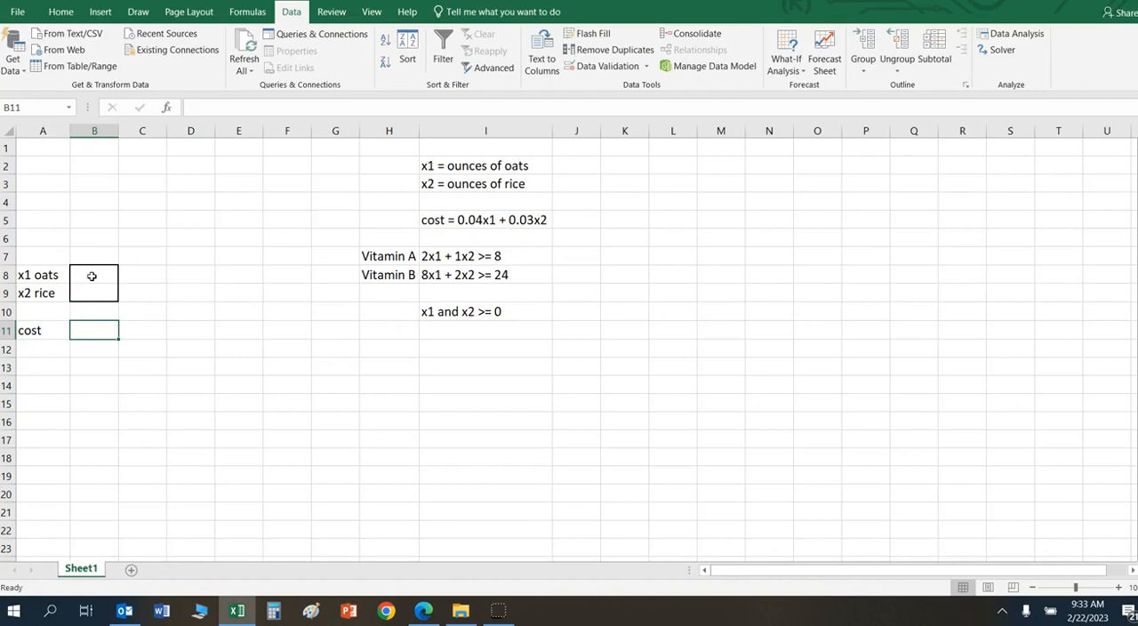
type("=")
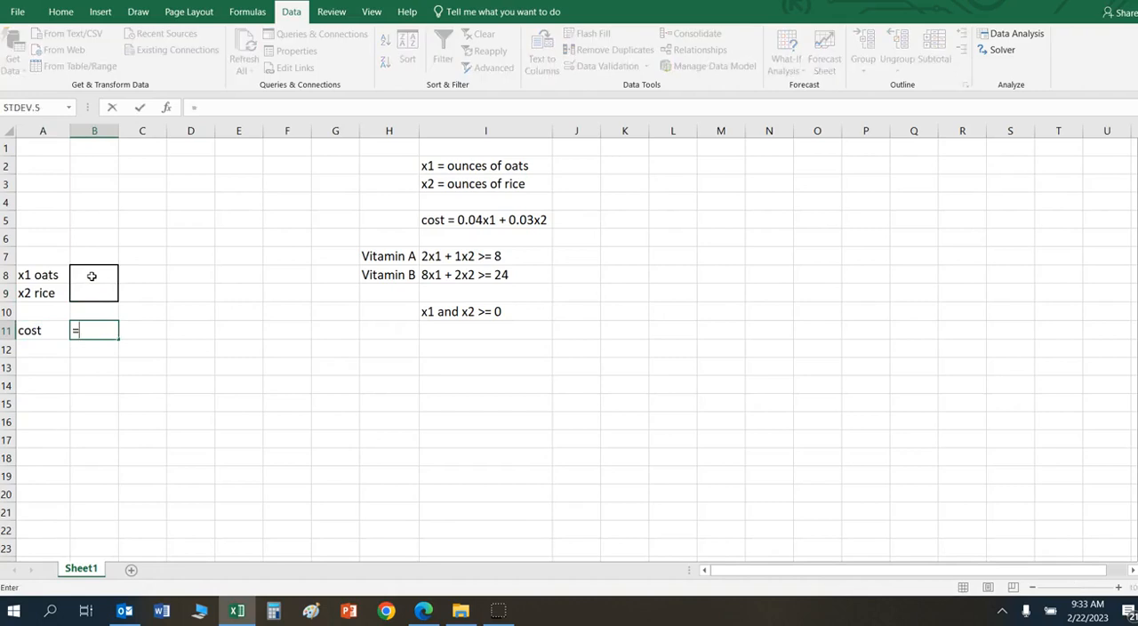
type(".04*")
left_click(92, 277)
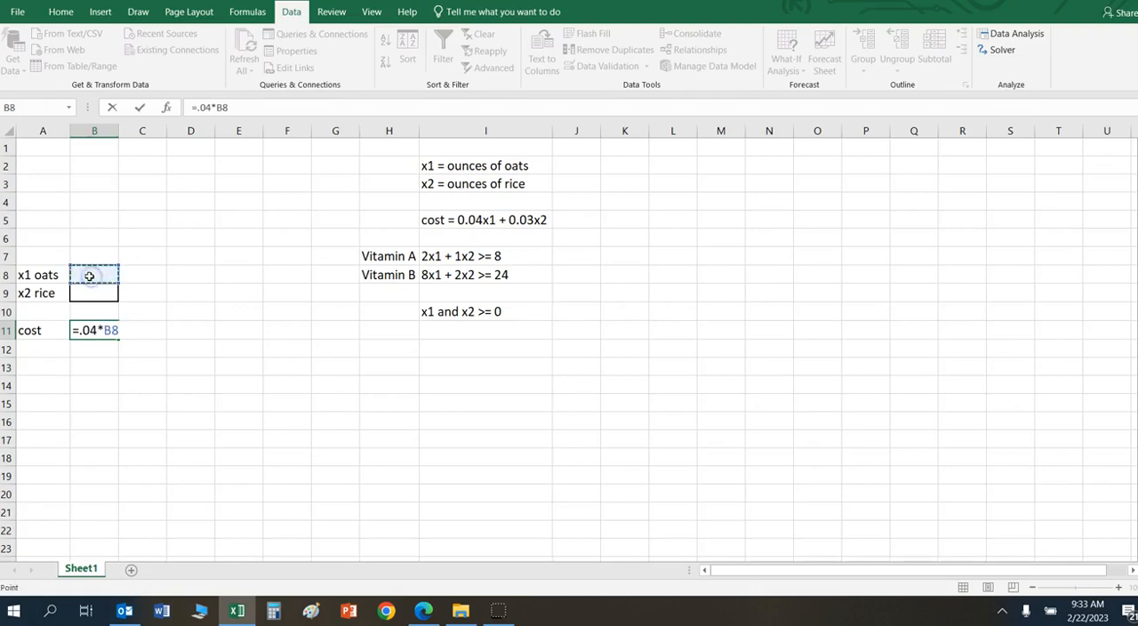
type("+0.03*")
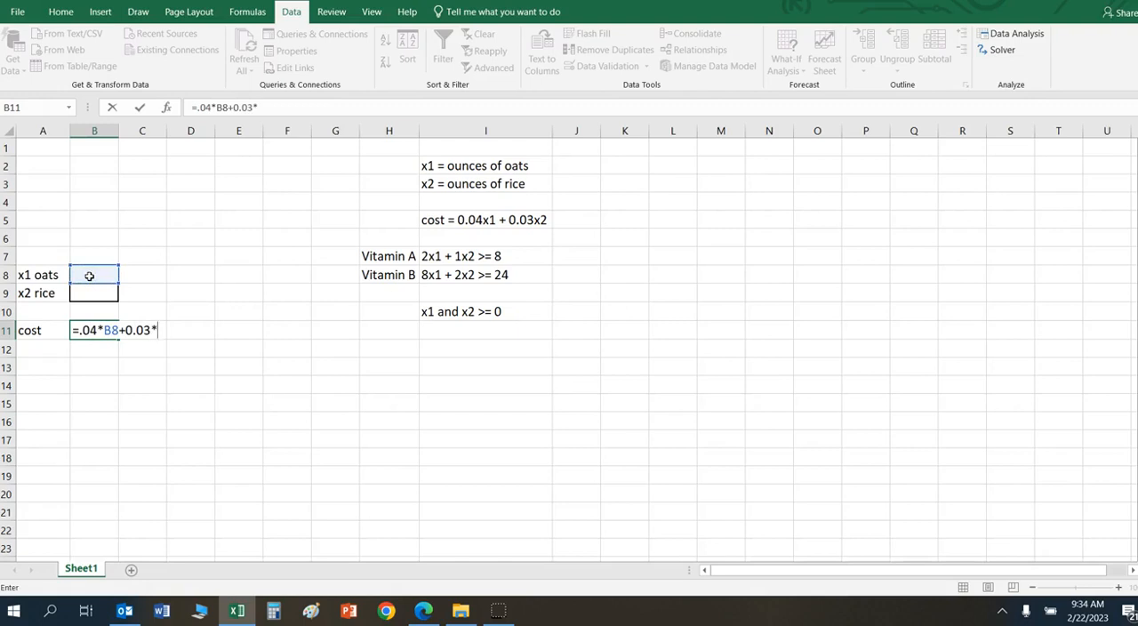
left_click(91, 294)
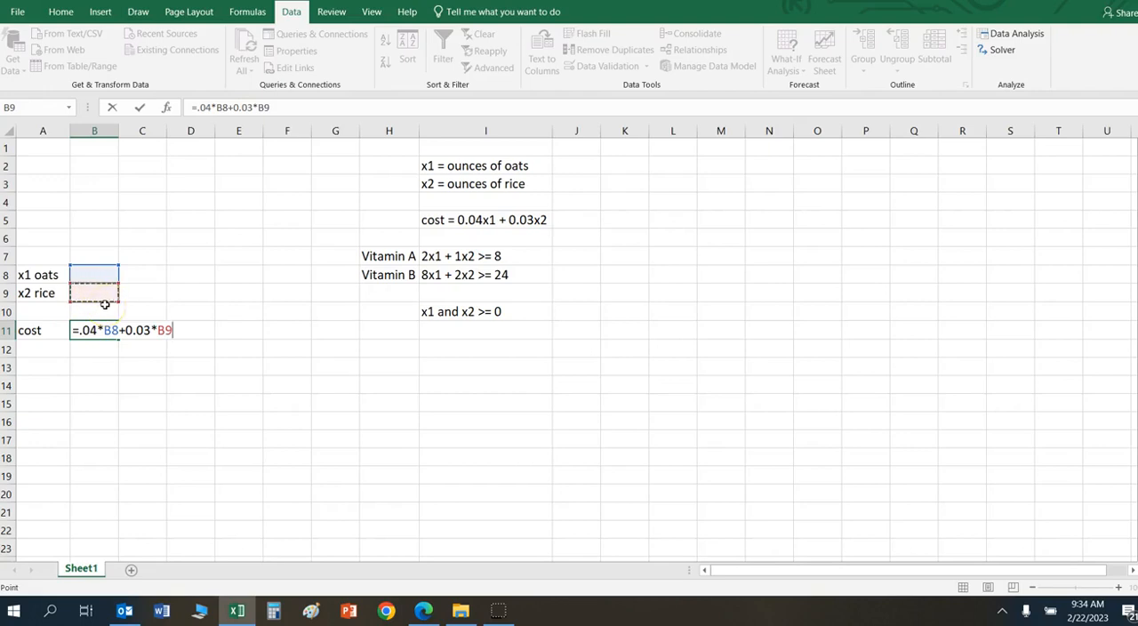
key("Return")
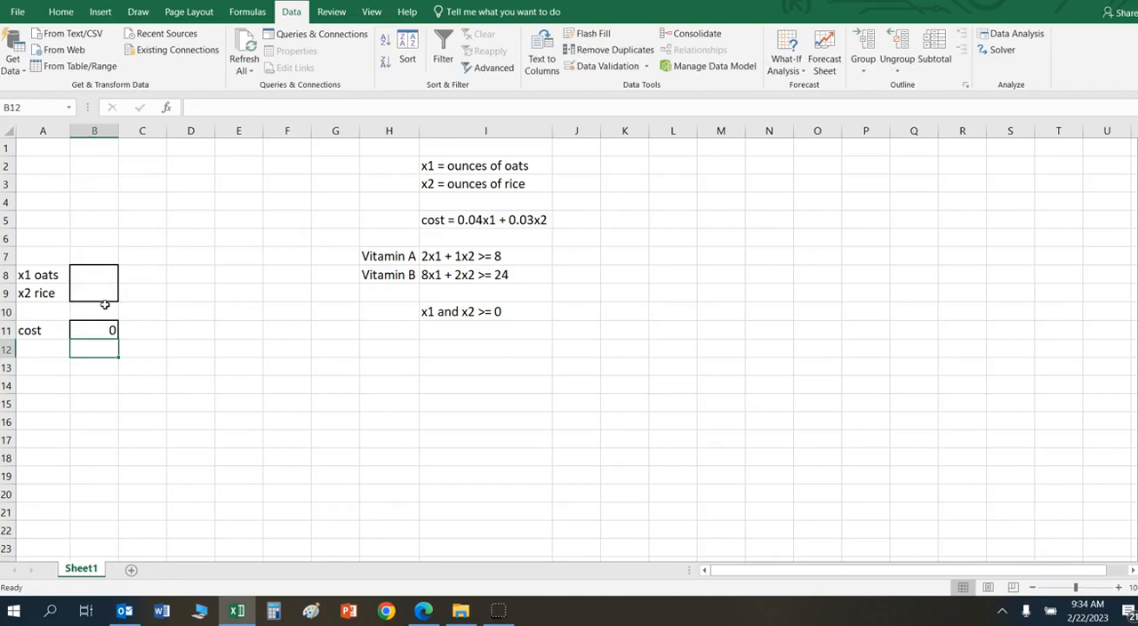
Step: Enter the label "Vitamin" in cell A1
key("Up")
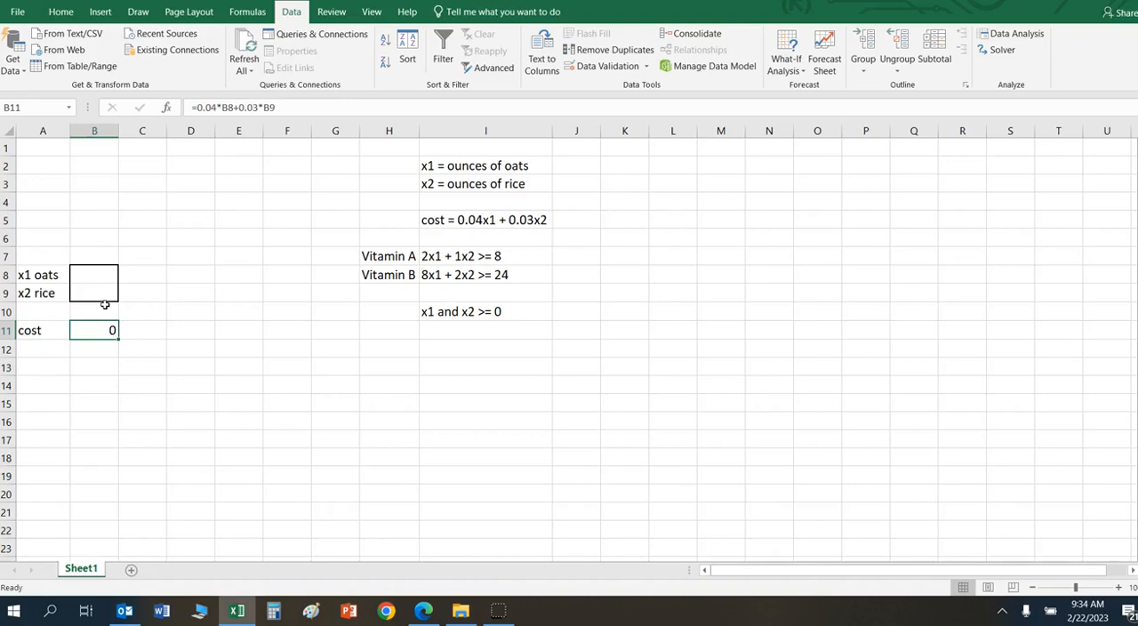
key("Up")
key("Up")
key("Up")
key("Up")
key("Up")
key("Up")
key("Up")
key("Up")
key("Up")
key("Up")
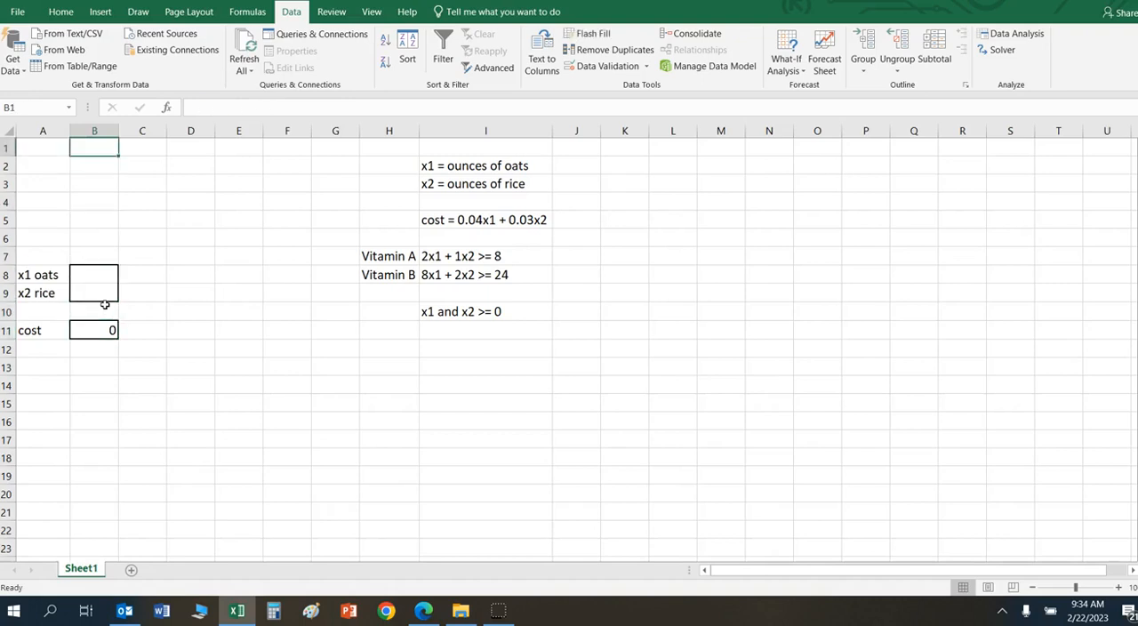
key("Left")
type("Vitami")
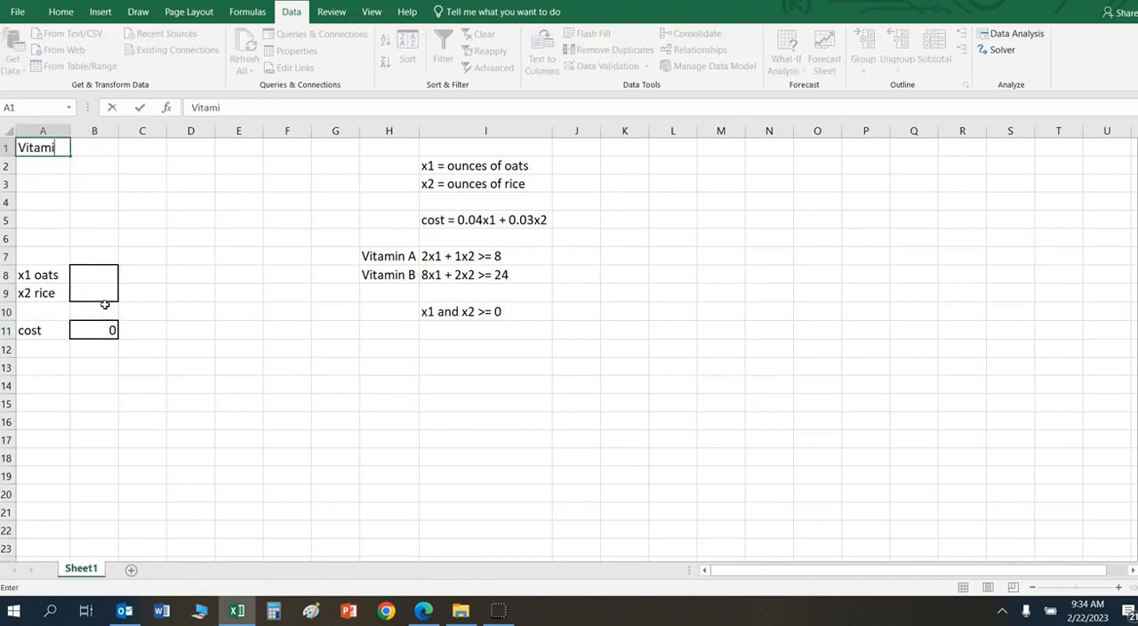
type("n")
Step: Enter the first constraint's left-hand side in cell B1 as =2*B8+1*B9
key("Tab")
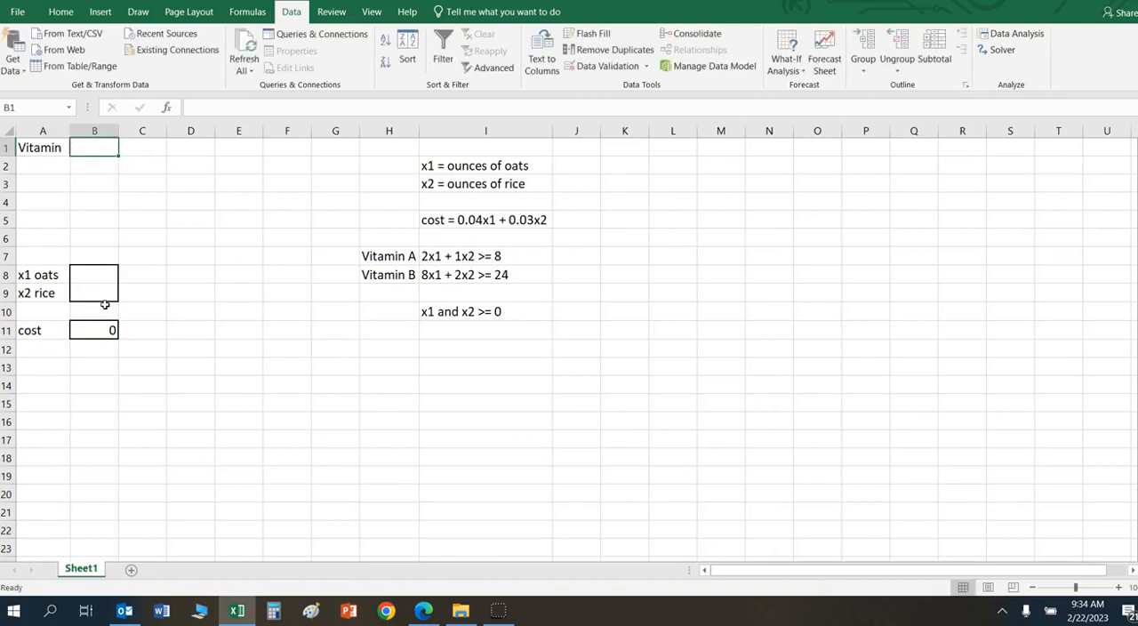
type("=2*")
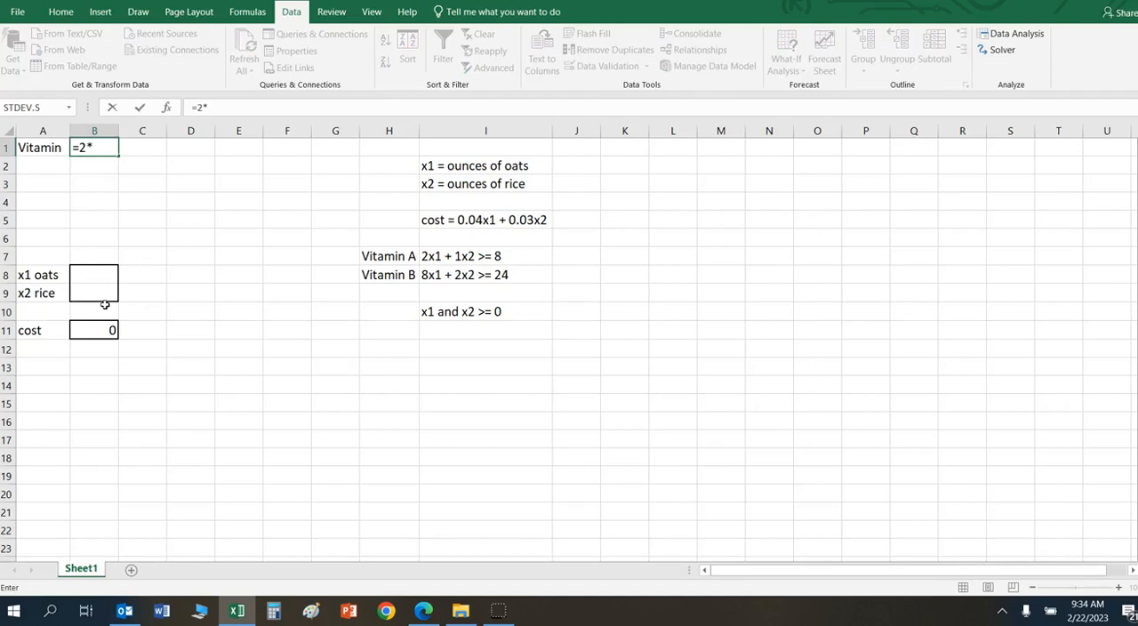
left_click(95, 276)
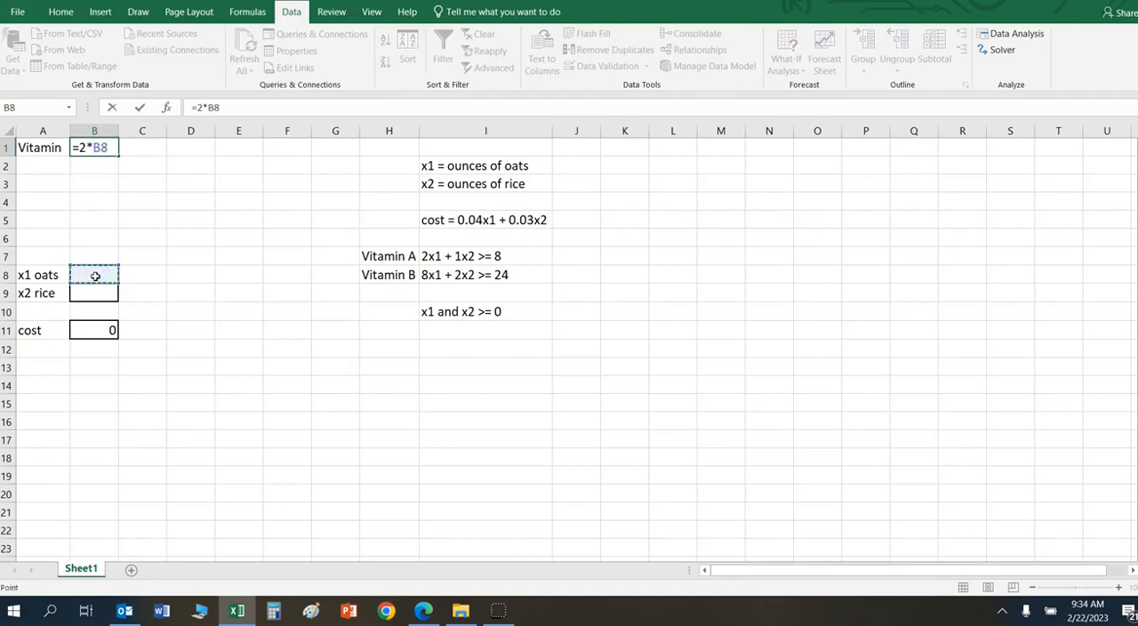
type("+")
left_click(92, 294)
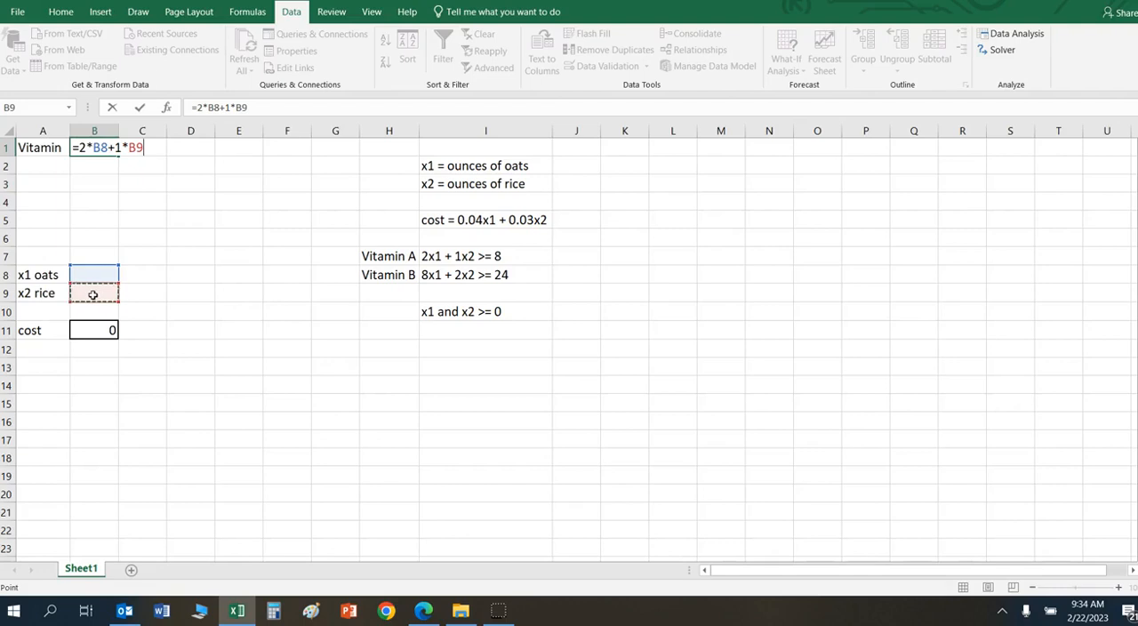
key("Return")
Step: Enter the first constraint's minimum requirement of 8 in cell C1
key("Right")
key("Up")
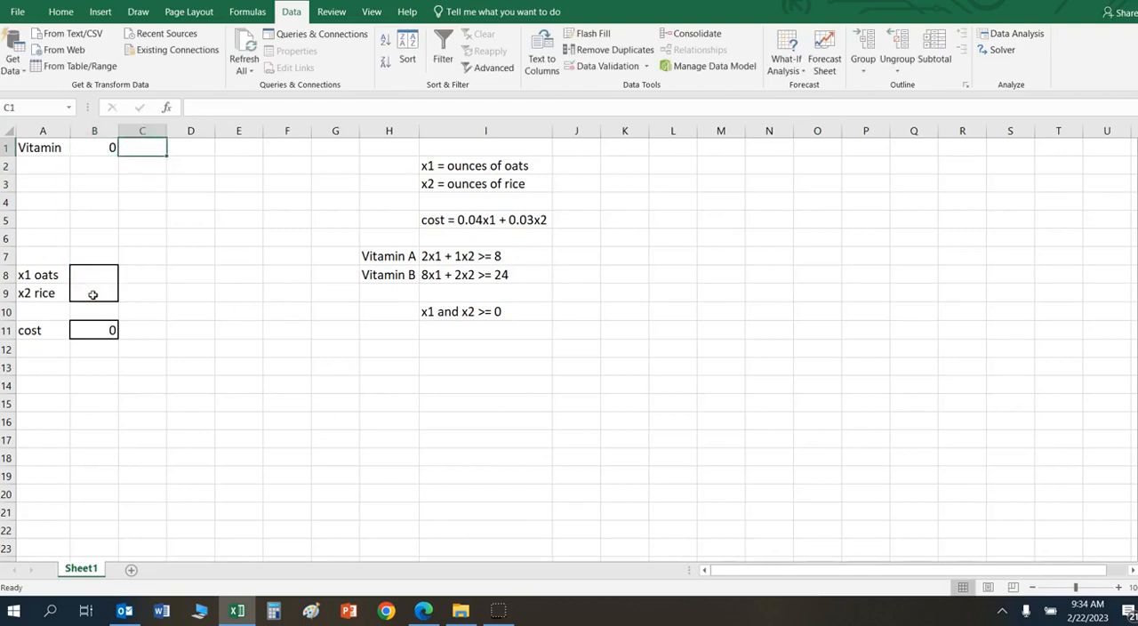
type("8")
key("Return")
Step: Enter the label "Vitamin B" in cell A2 for the second constraint row
key("Left")
key("Left")
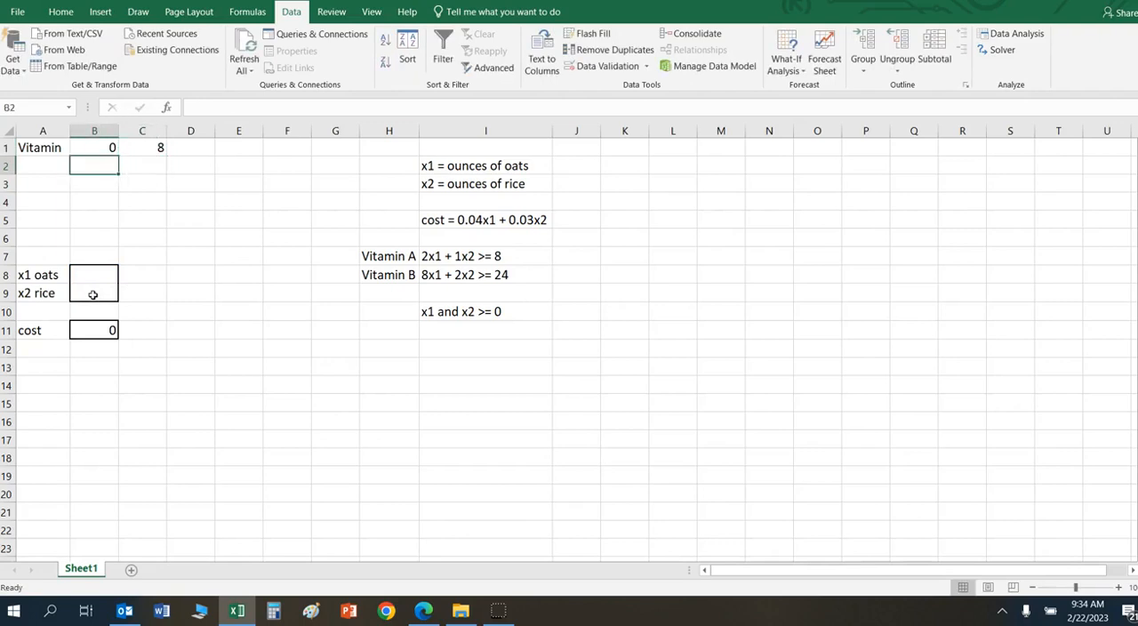
type("Vitamin")
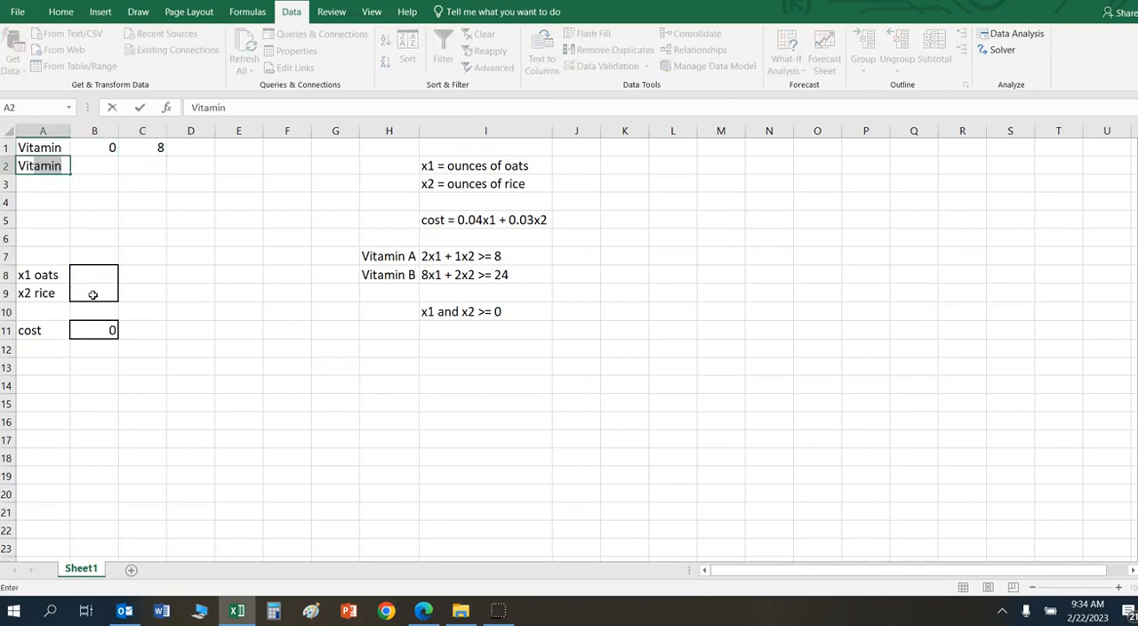
type("e")
type(" B")
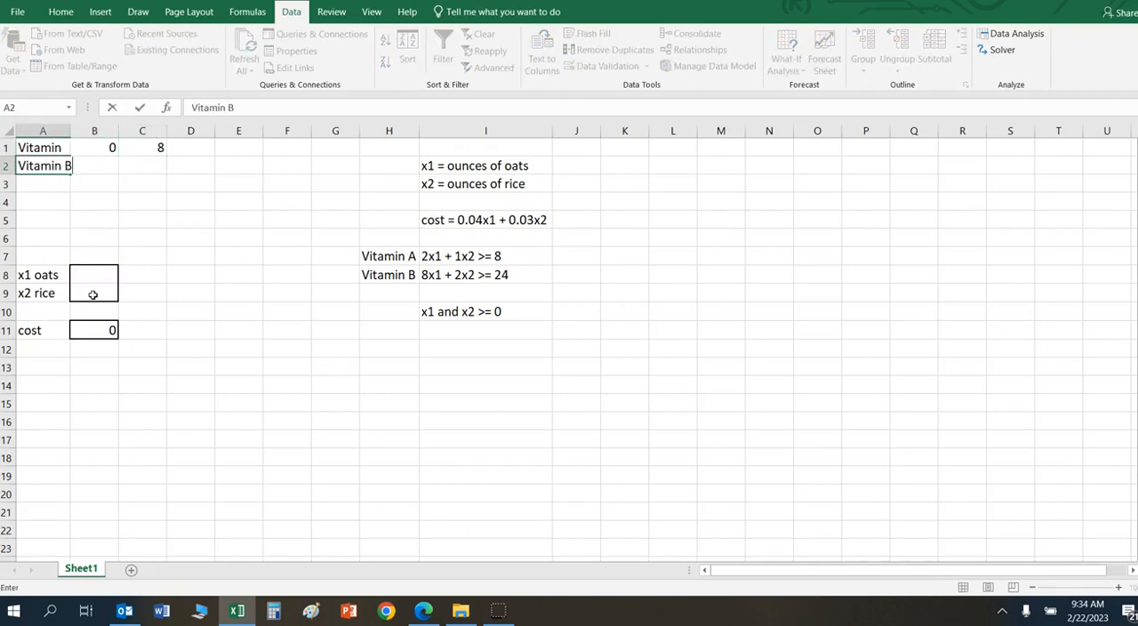
key("Return")
Step: Change the label in A1 to "Vitamin A" and fit column A to its contents
key("Up")
key("Up")
left_click(278, 107)
type("A")
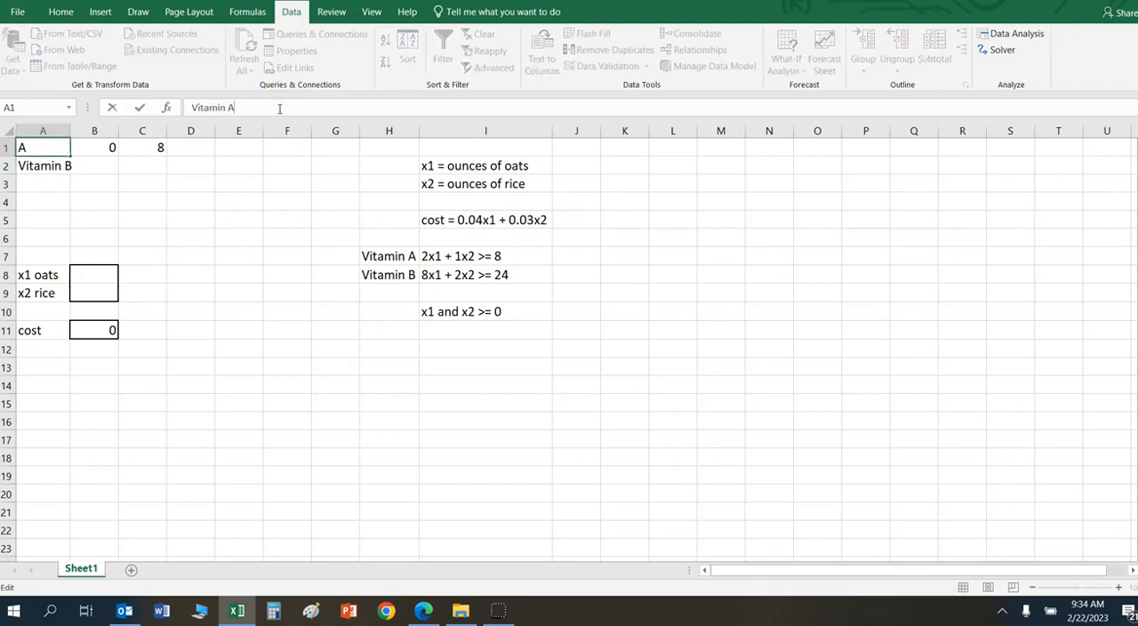
key("Return")
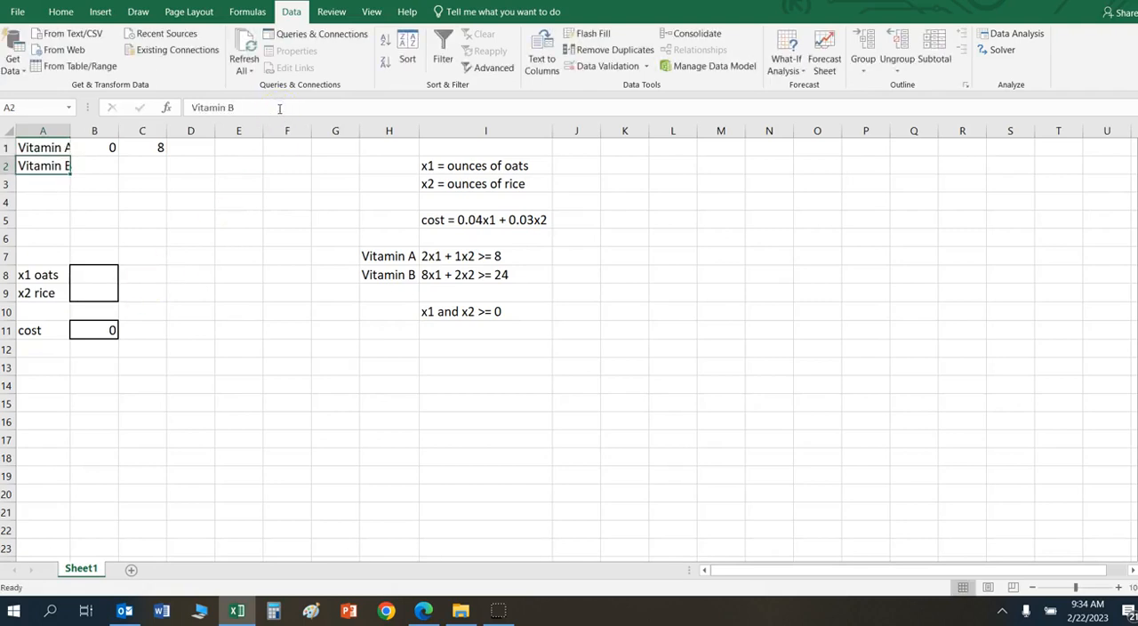
double_click(70, 130)
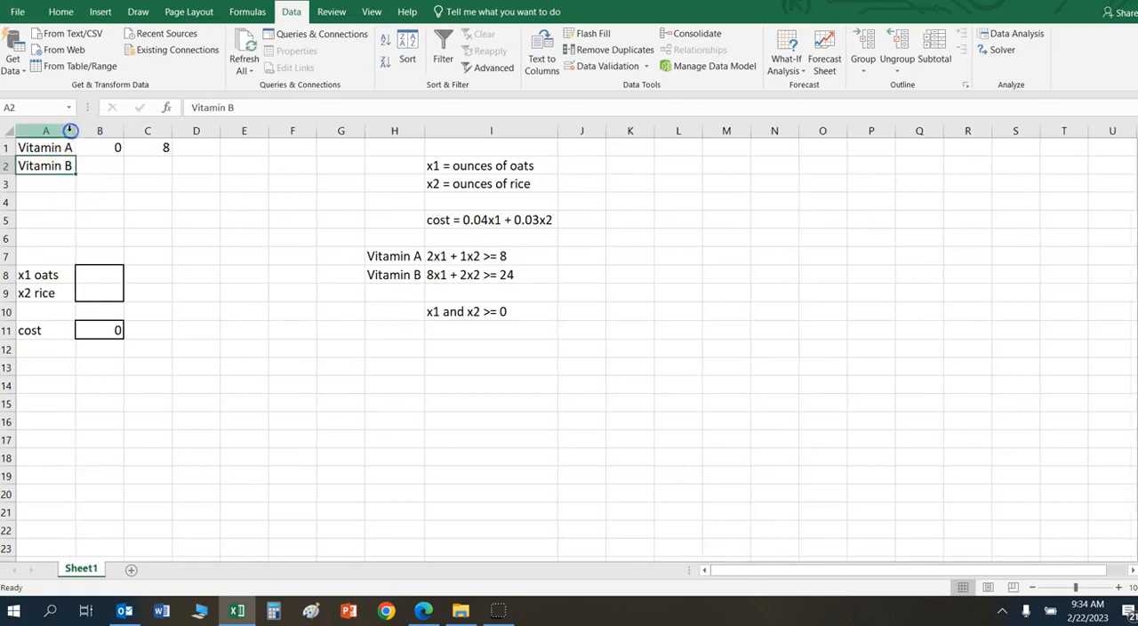
Step: Enter the Vitamin B constraint's left-hand side in cell B2 as =8*B8+2*B9
left_click(110, 168)
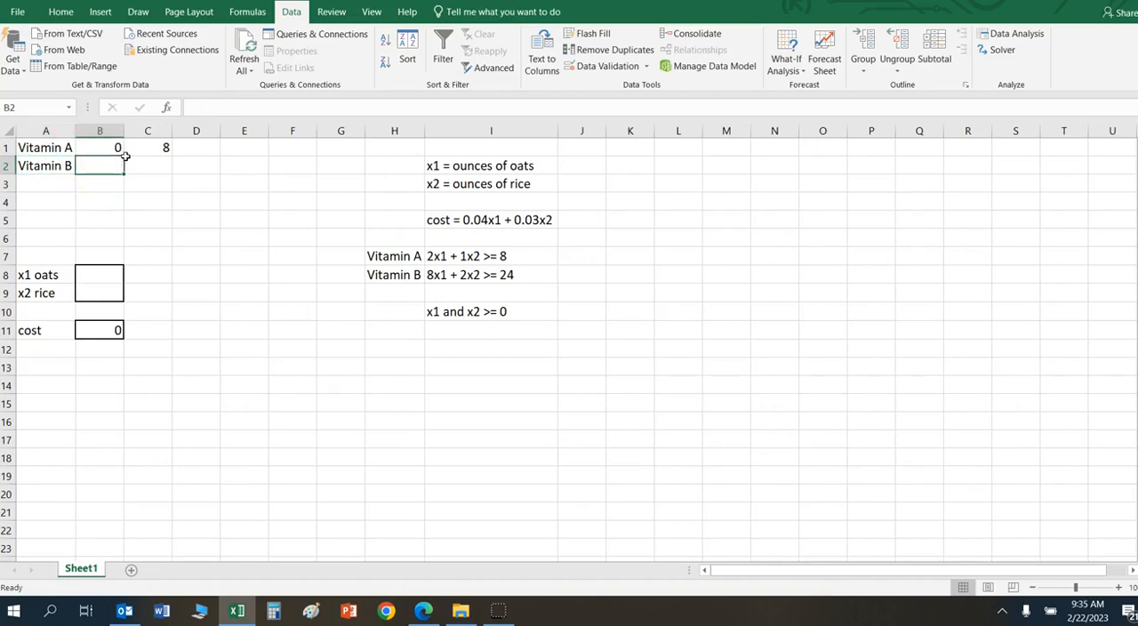
type("=8*")
left_click(83, 271)
type("+2*")
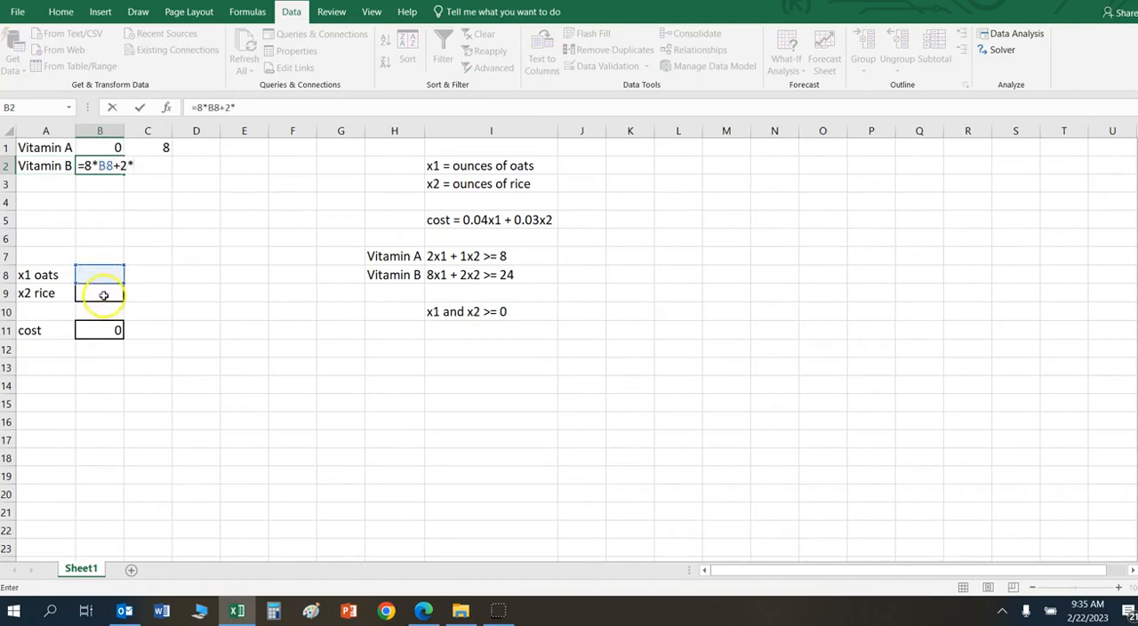
left_click_drag(92, 296, 84, 299)
type(":")
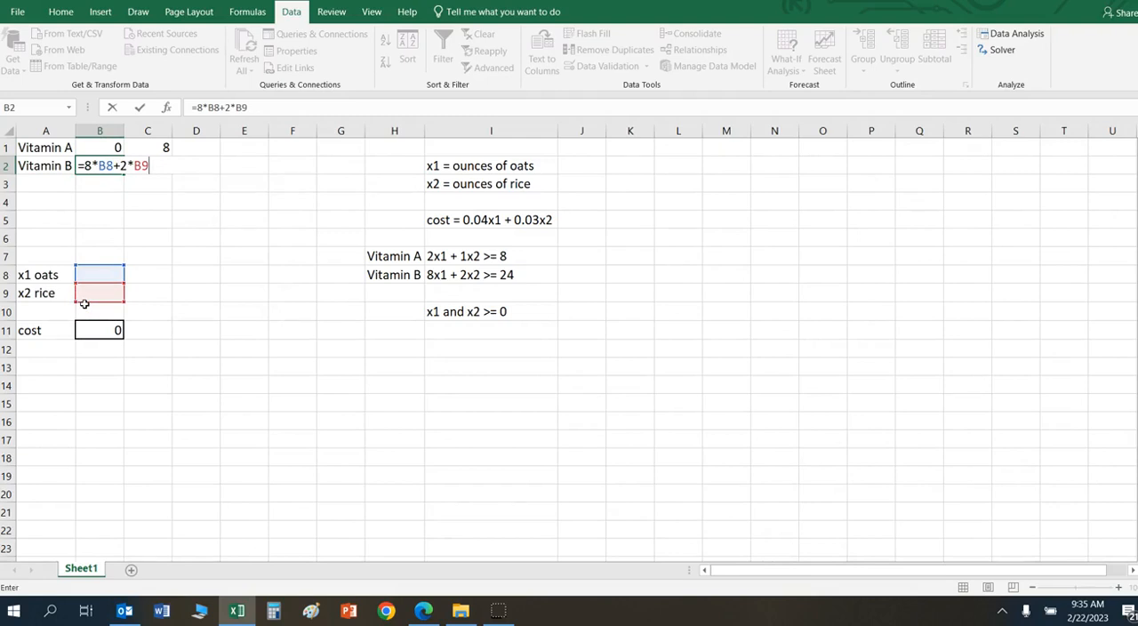
key("Return")
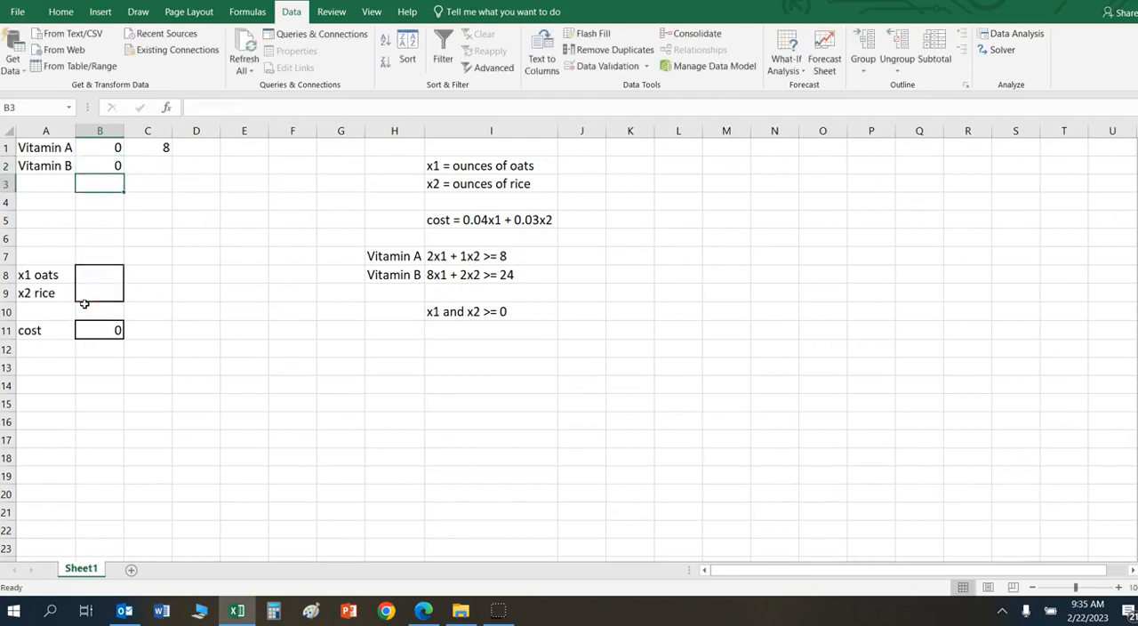
Step: Enter the Vitamin B minimum requirement of 24 in cell C2
key("Right")
key("Up")
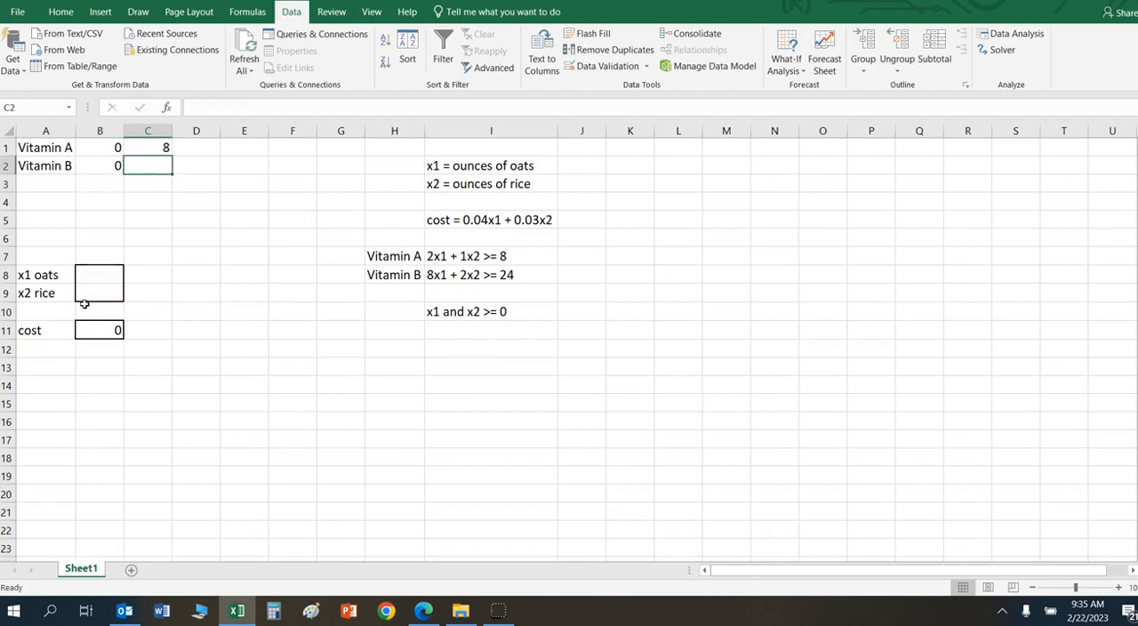
type("24")
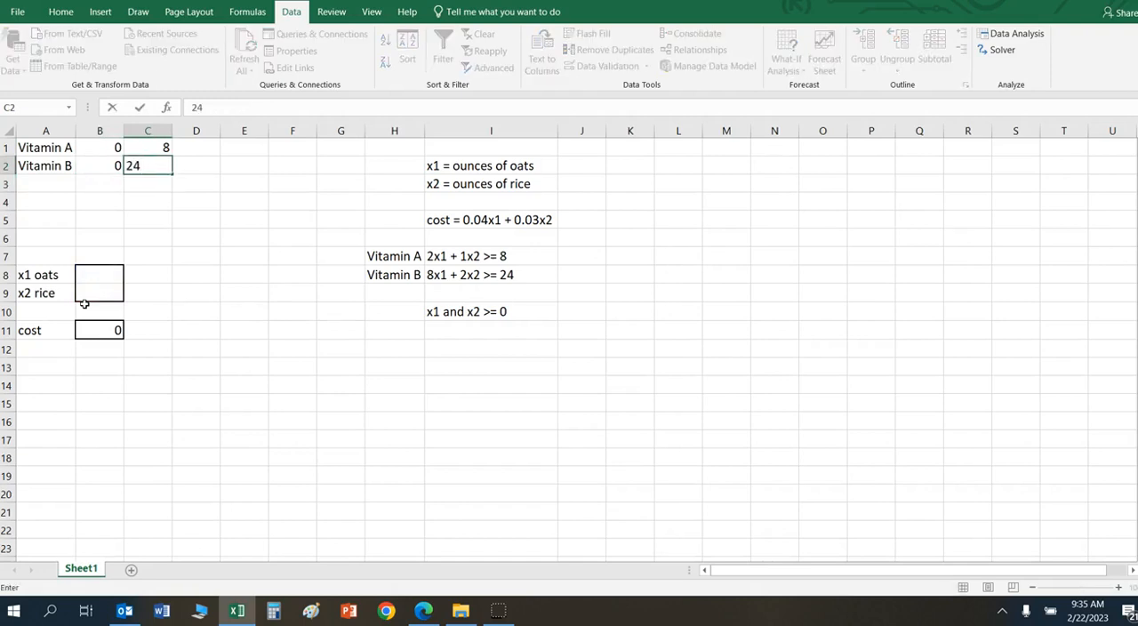
key("Return")
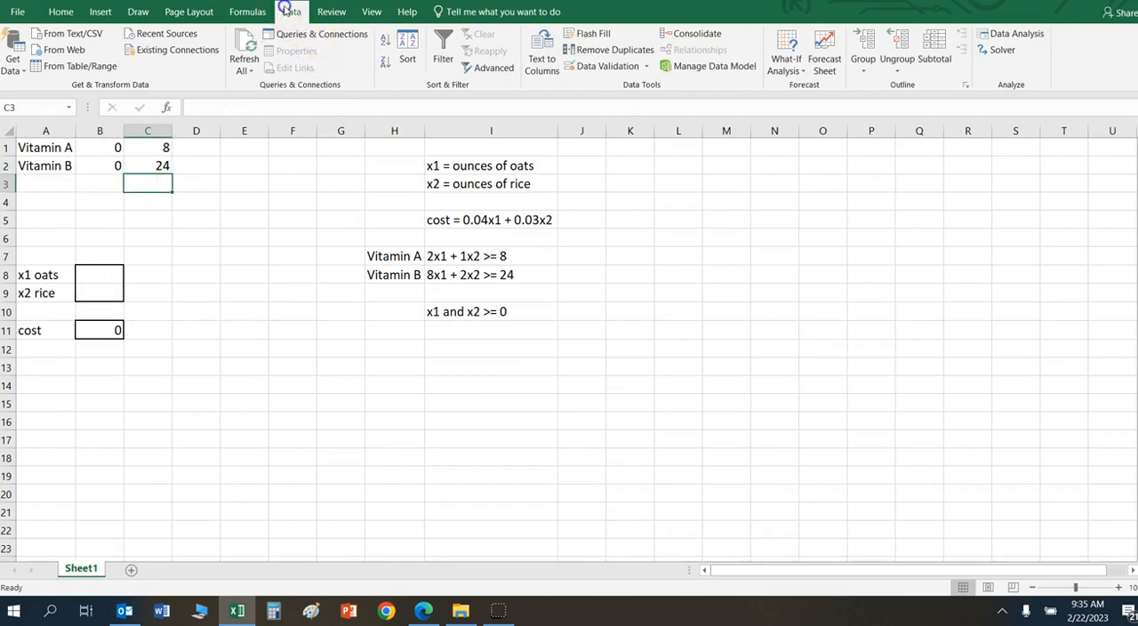
Step: Start Solver with cost cell B11 as the objective and set it to Min
left_click(1002, 50)
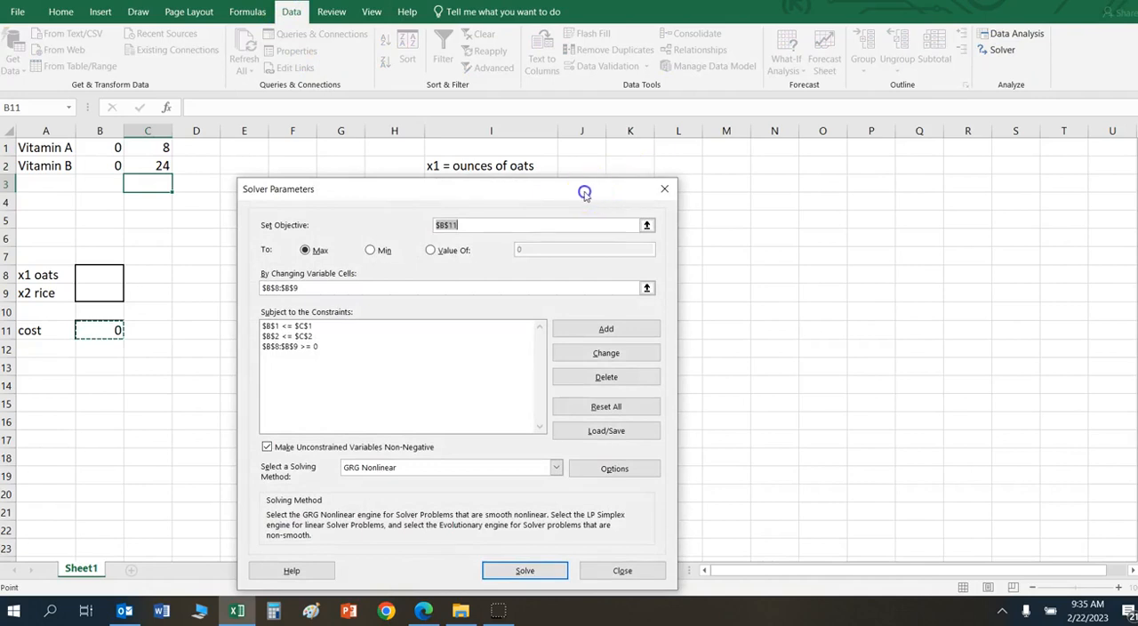
left_click_drag(584, 188, 599, 167)
left_click(102, 325)
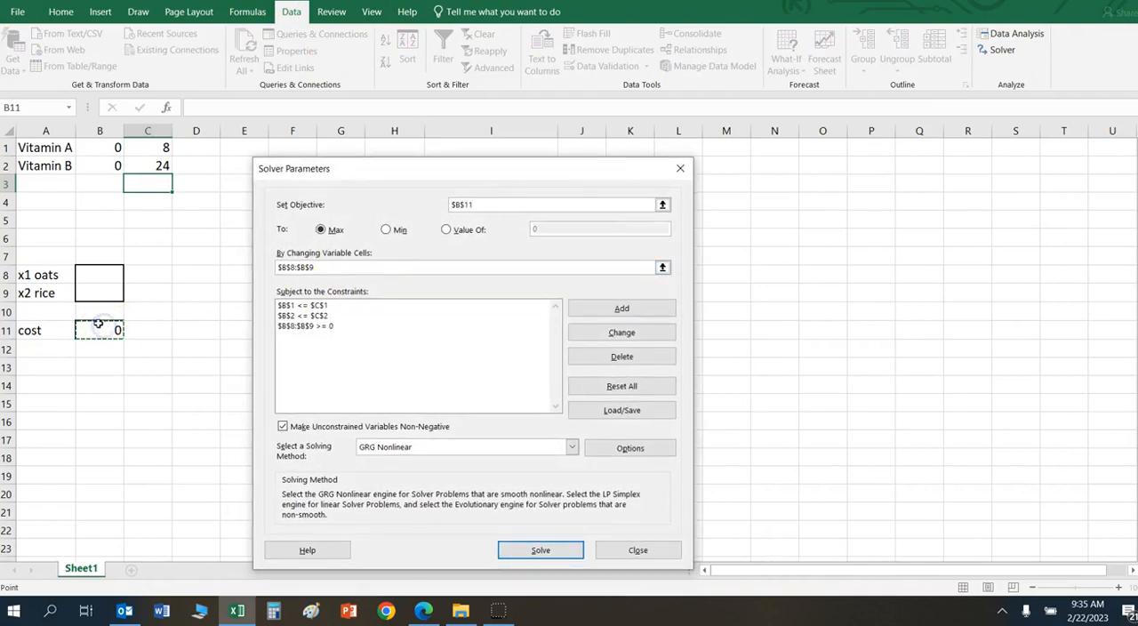
left_click(384, 230)
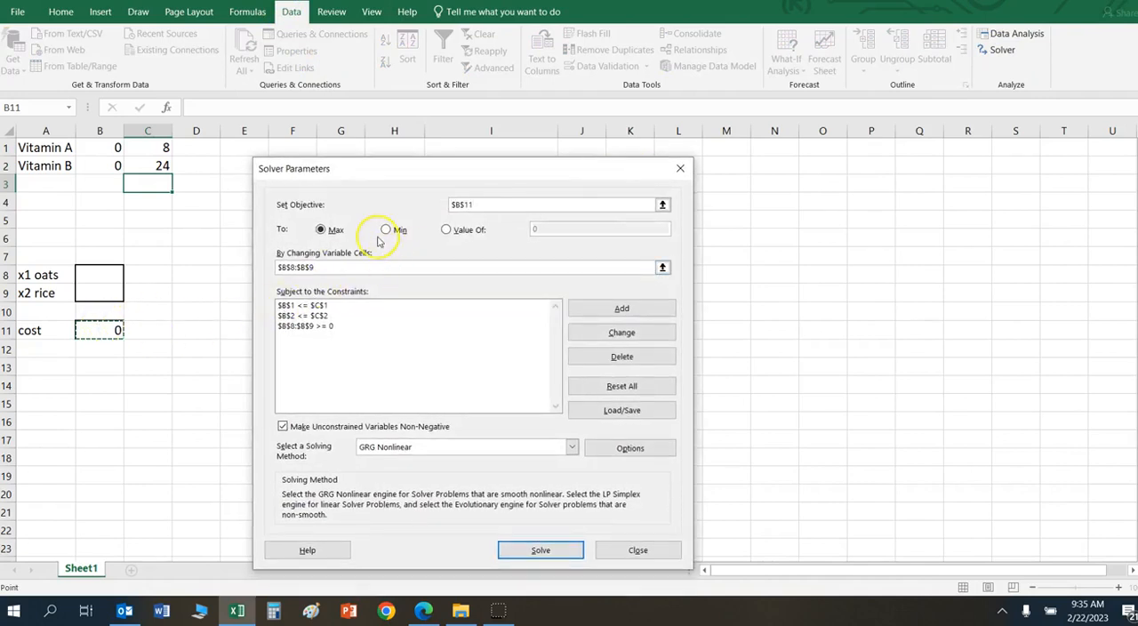
Step: Clear the changing variable cells and delete all three leftover constraints from the Solver model
left_click_drag(436, 267, 272, 251)
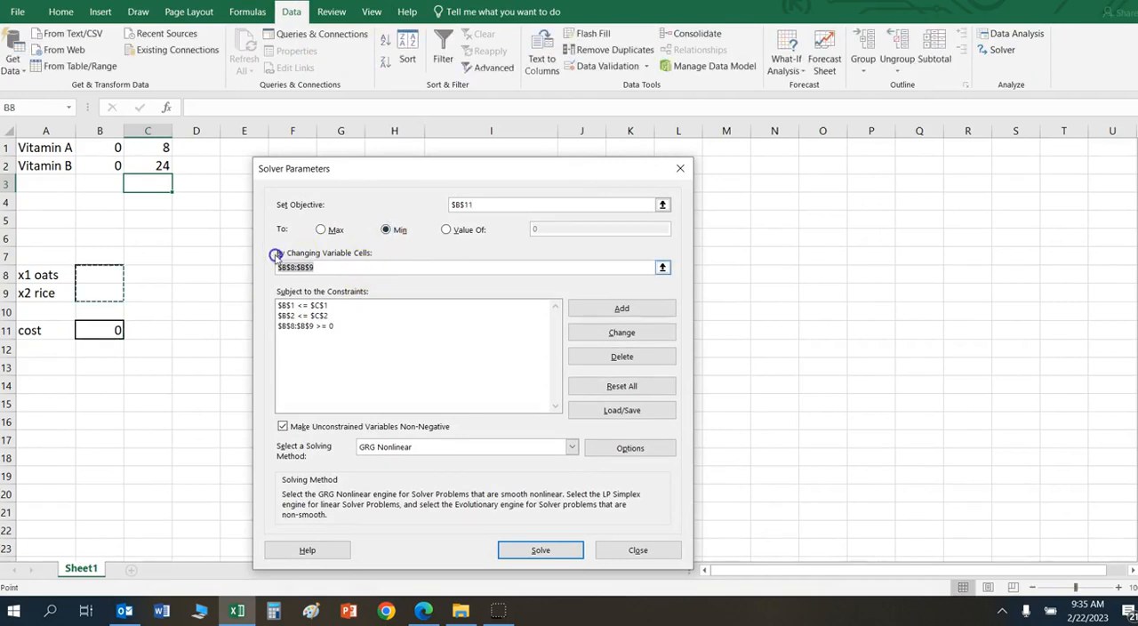
key("BackSpace")
left_click(322, 305)
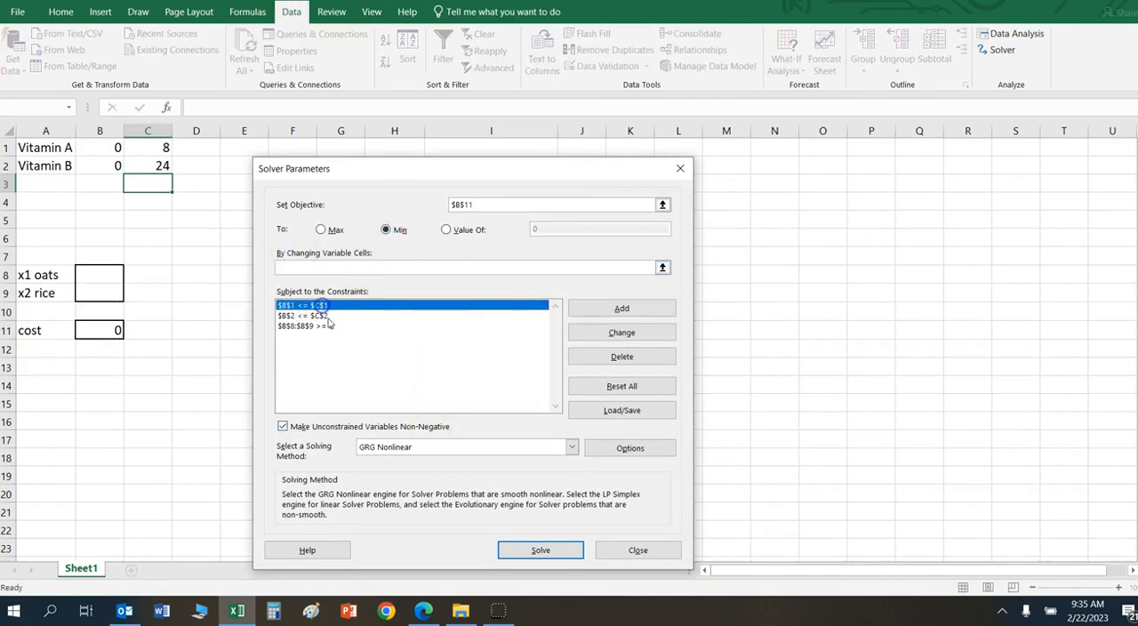
left_click(647, 356)
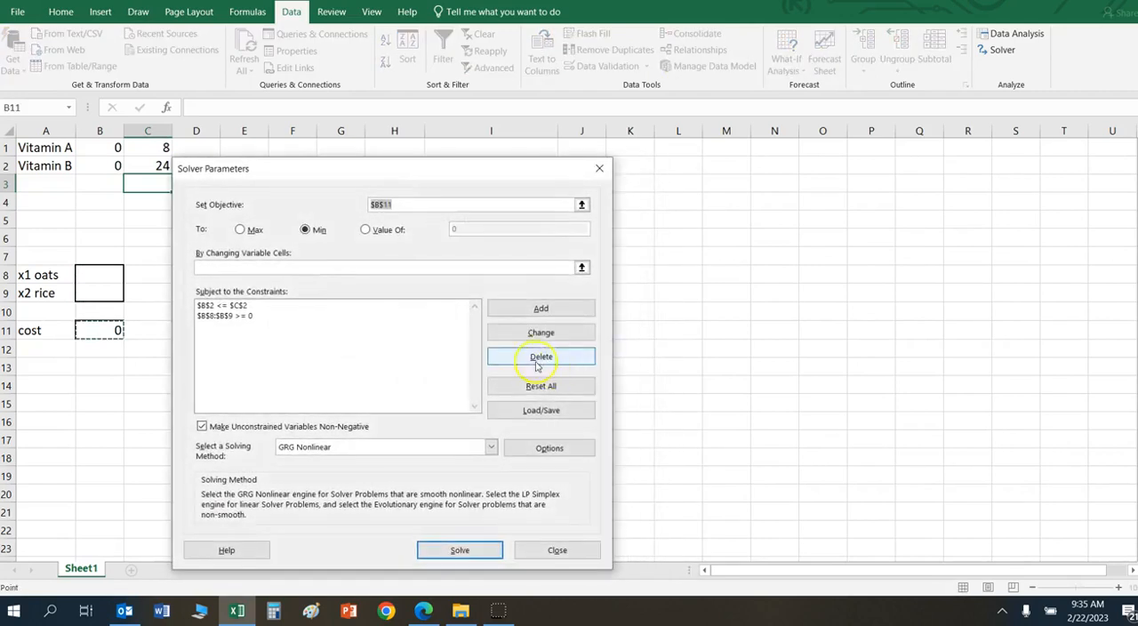
left_click(353, 304)
left_click(515, 359)
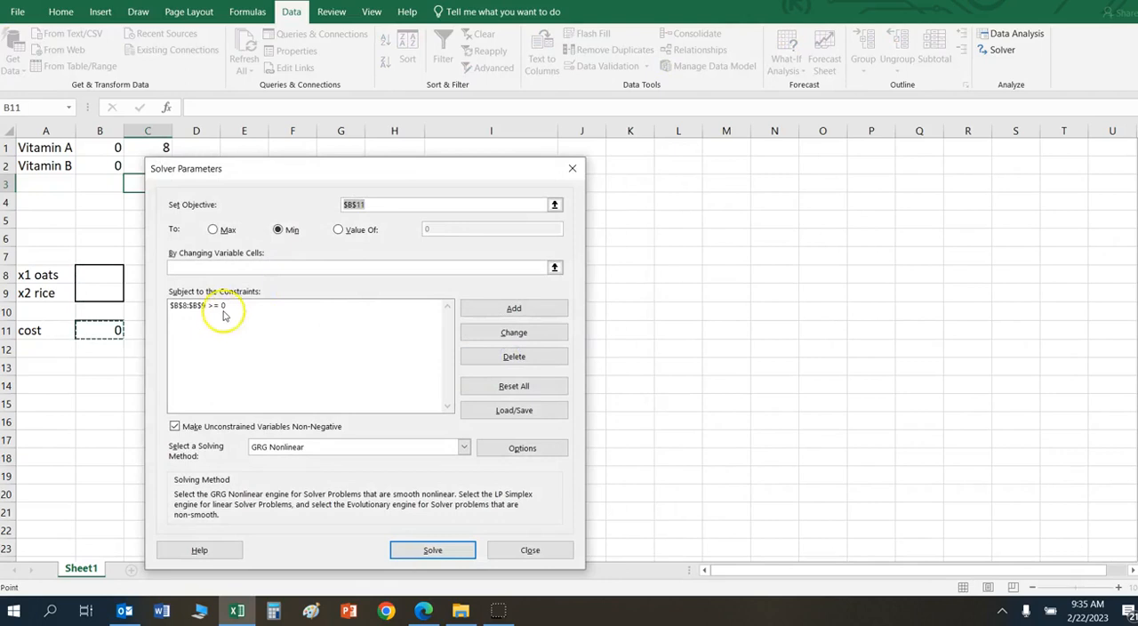
left_click(221, 305)
left_click(514, 356)
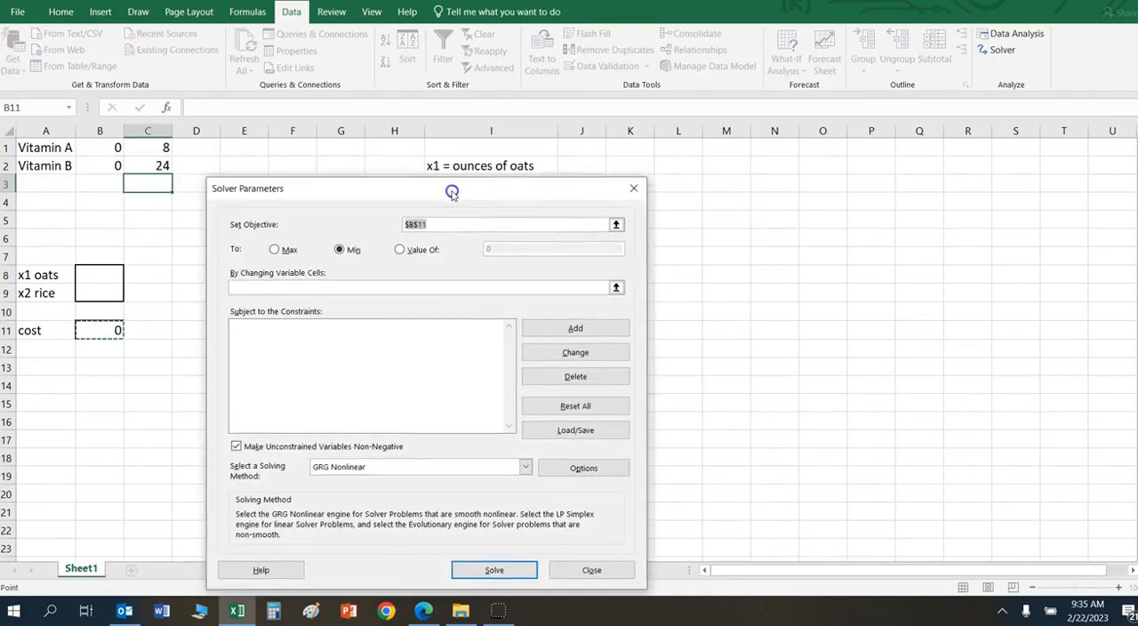
Step: Confirm B11 as the objective to minimise and set the changing variable cells to $B$8:$B$9
left_click_drag(452, 192, 458, 179)
left_click(105, 326)
left_click(348, 236)
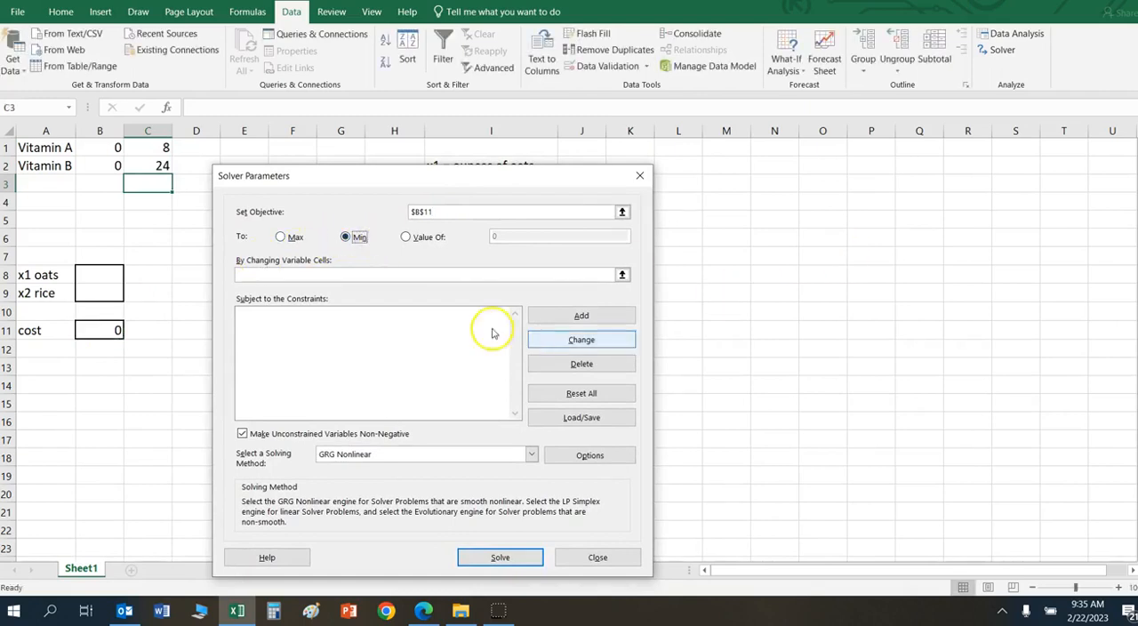
left_click(370, 273)
left_click_drag(95, 275, 99, 287)
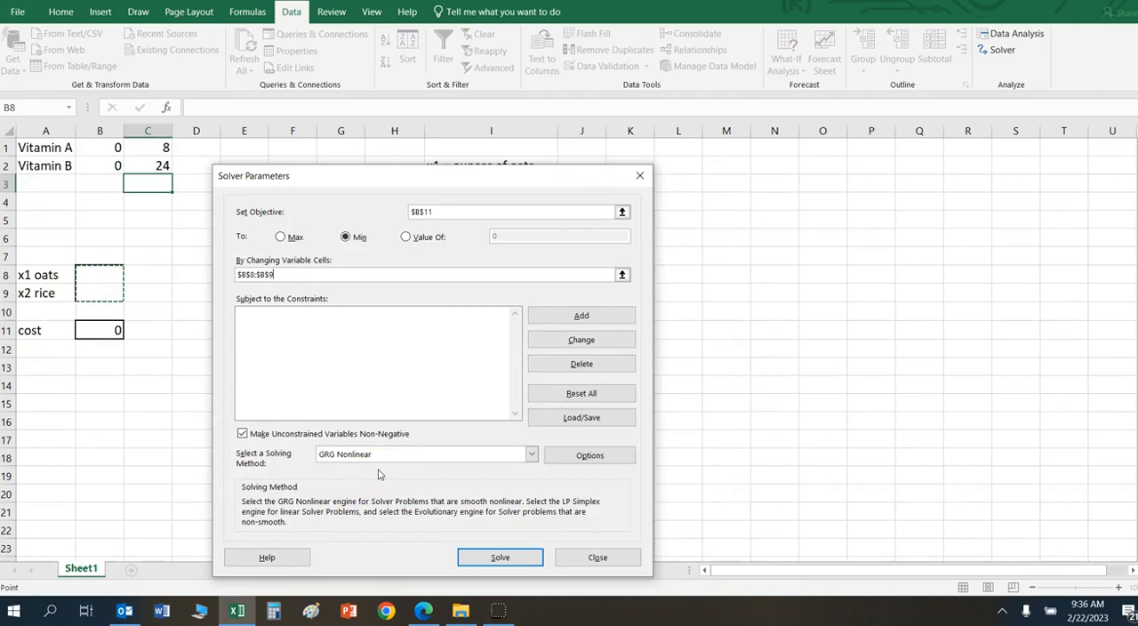
left_click(438, 212)
left_click(356, 315)
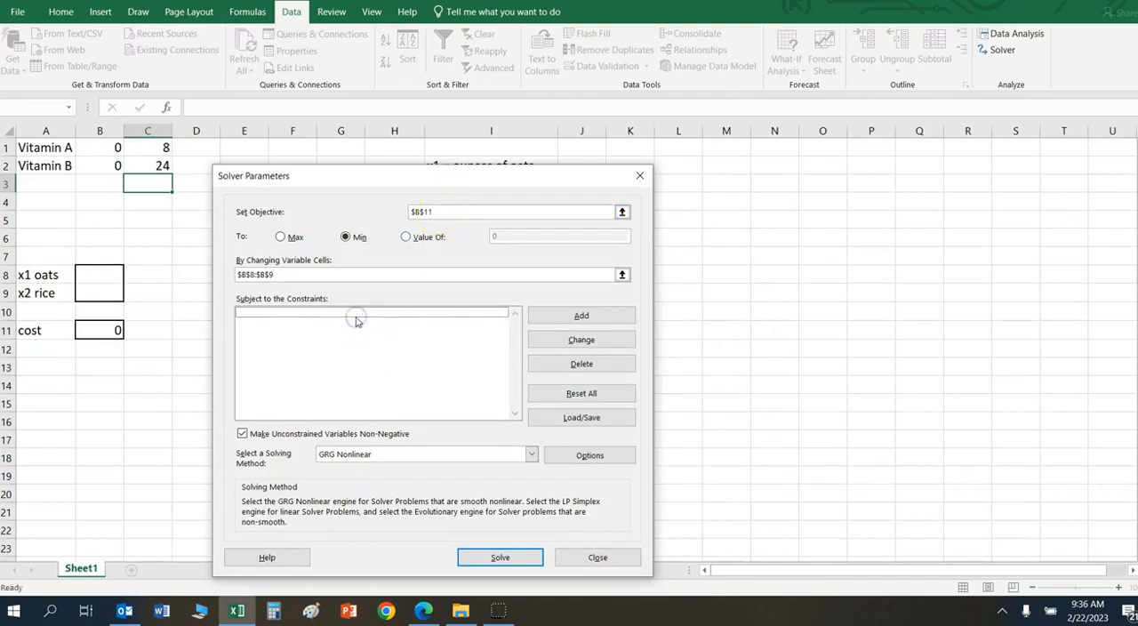
Step: Add the Vitamin A constraint $B$1 >= $C$1 to the Solver model
left_click(608, 317)
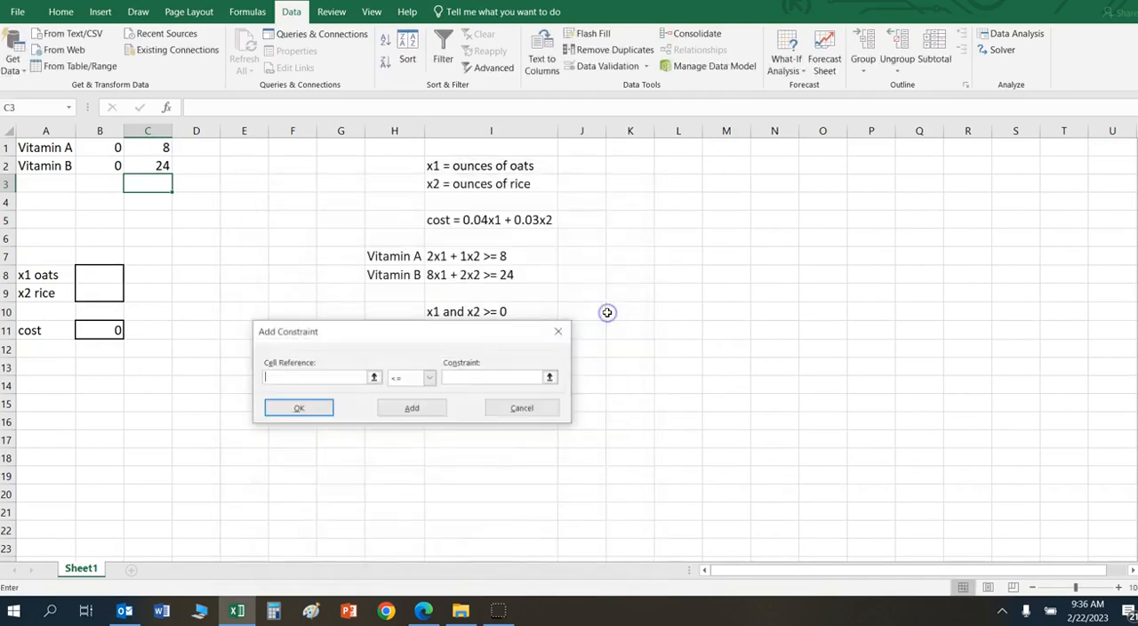
left_click(114, 147)
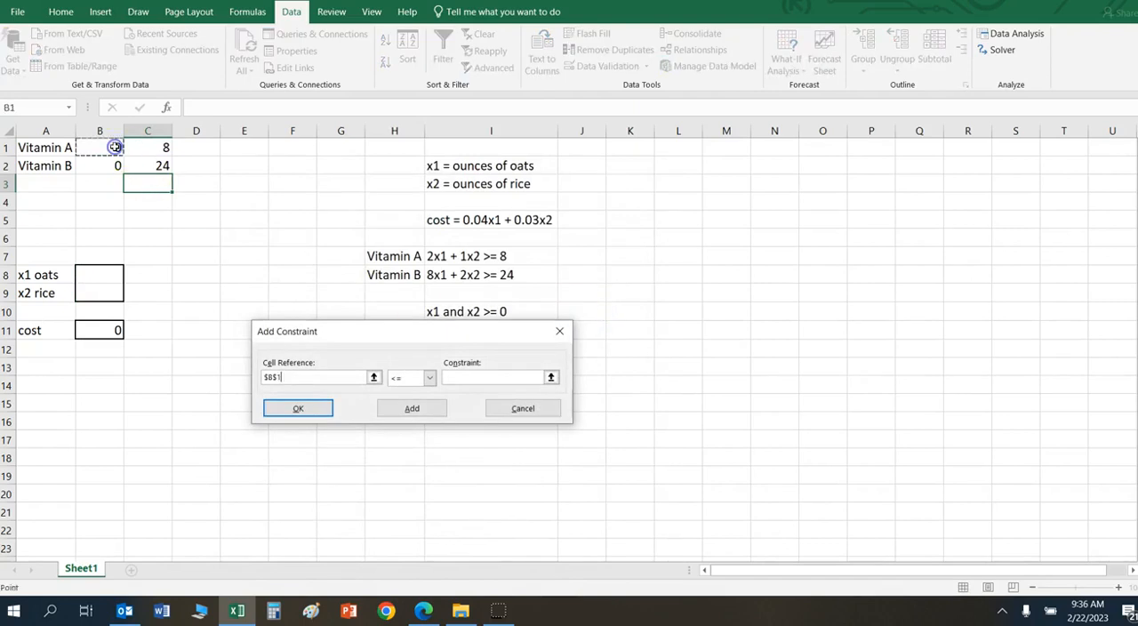
left_click(429, 377)
left_click(415, 412)
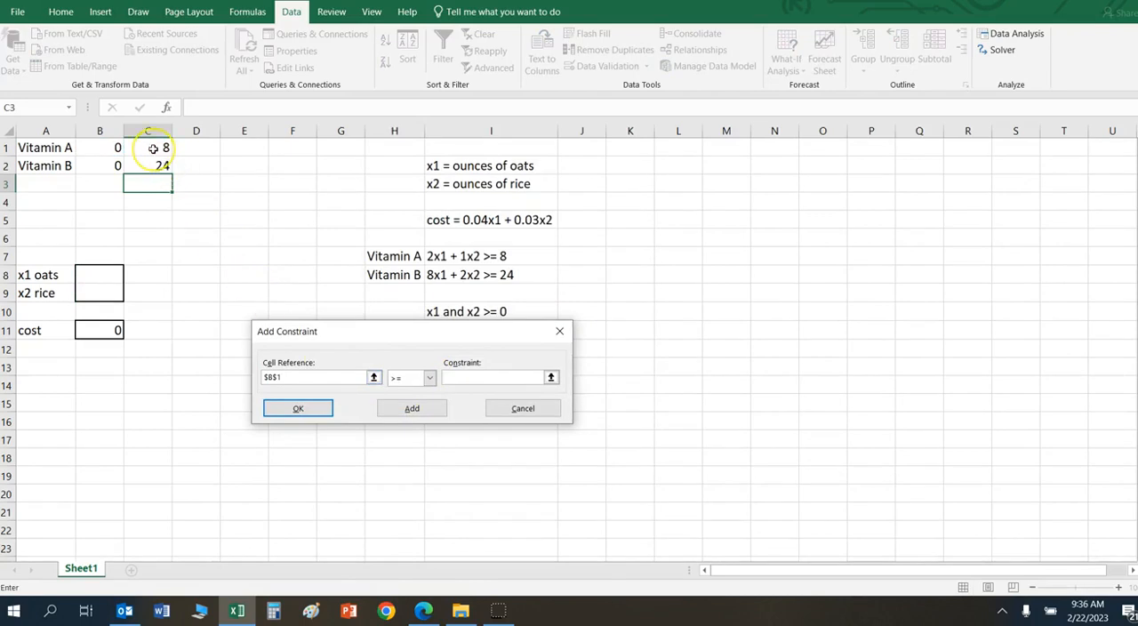
left_click(284, 377)
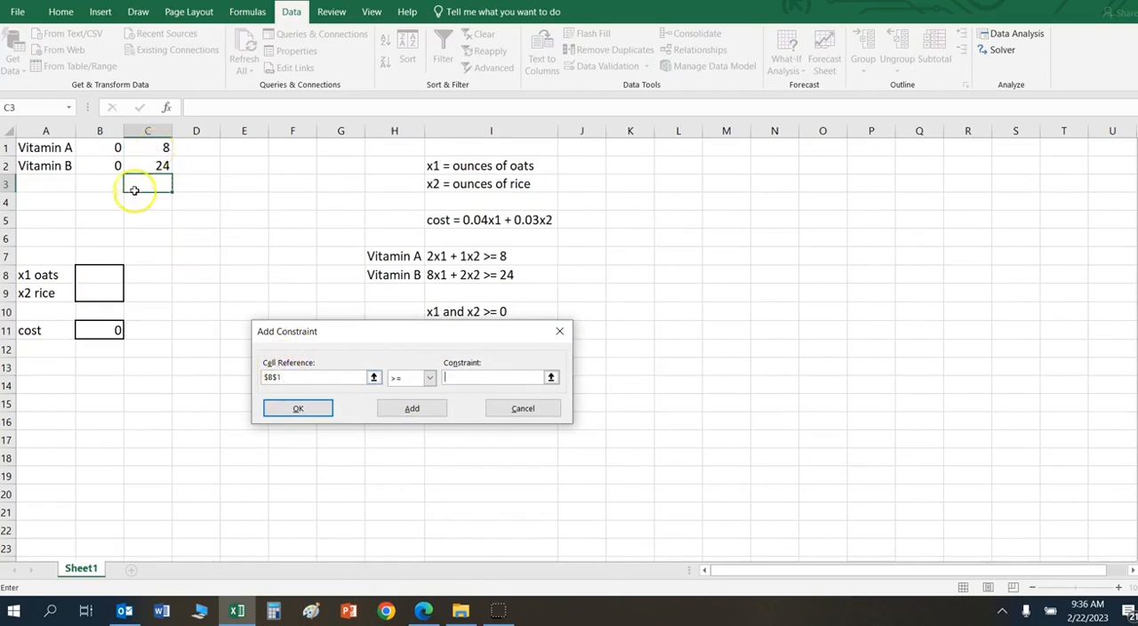
left_click(158, 148)
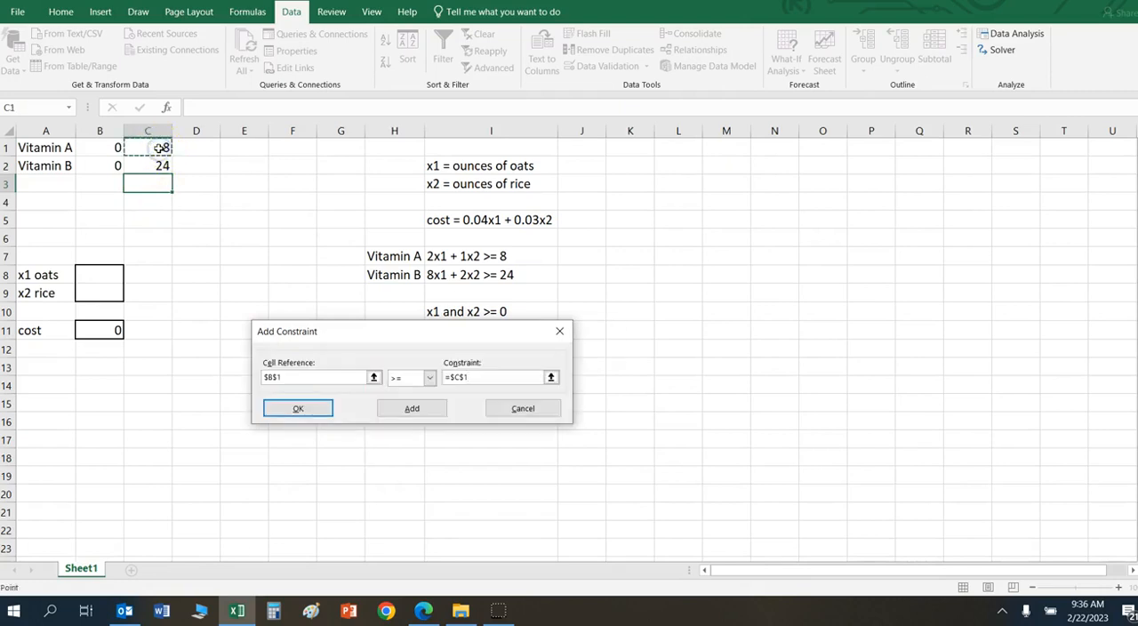
left_click(412, 408)
Step: Add the Vitamin B constraint $B$2 >= $C$2 to the Solver model
left_click(106, 167)
left_click(429, 377)
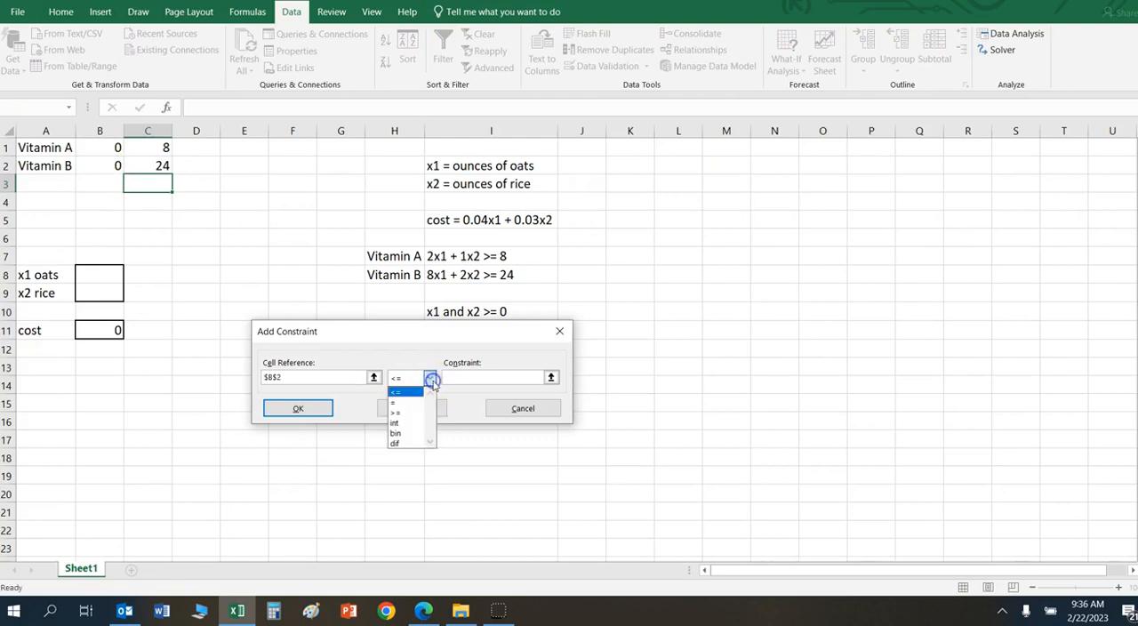
left_click(420, 411)
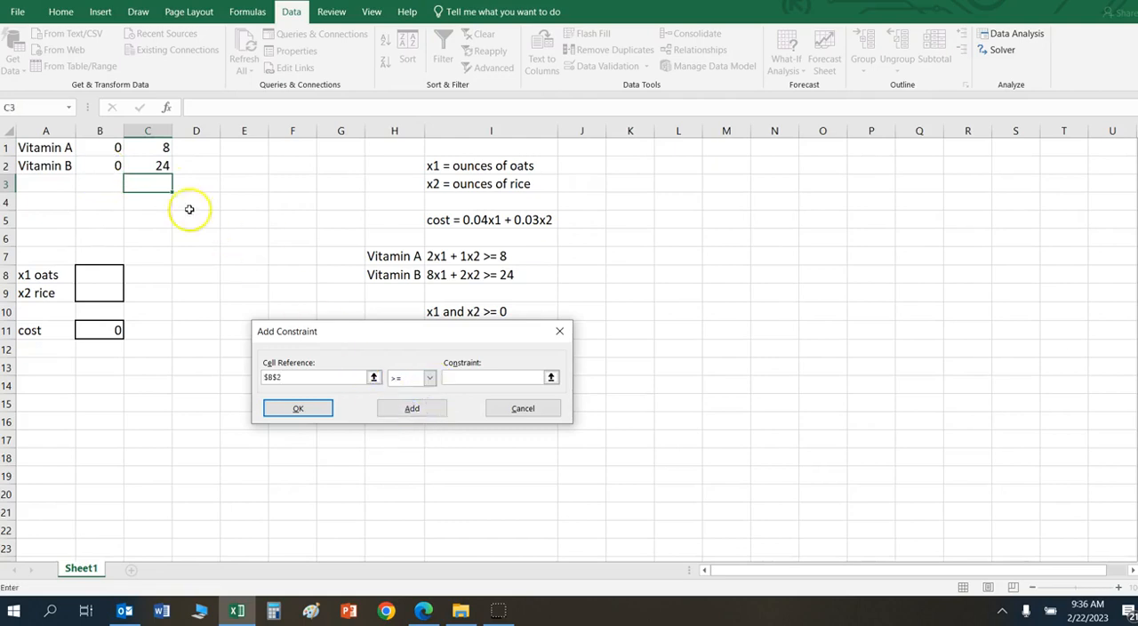
left_click(151, 164)
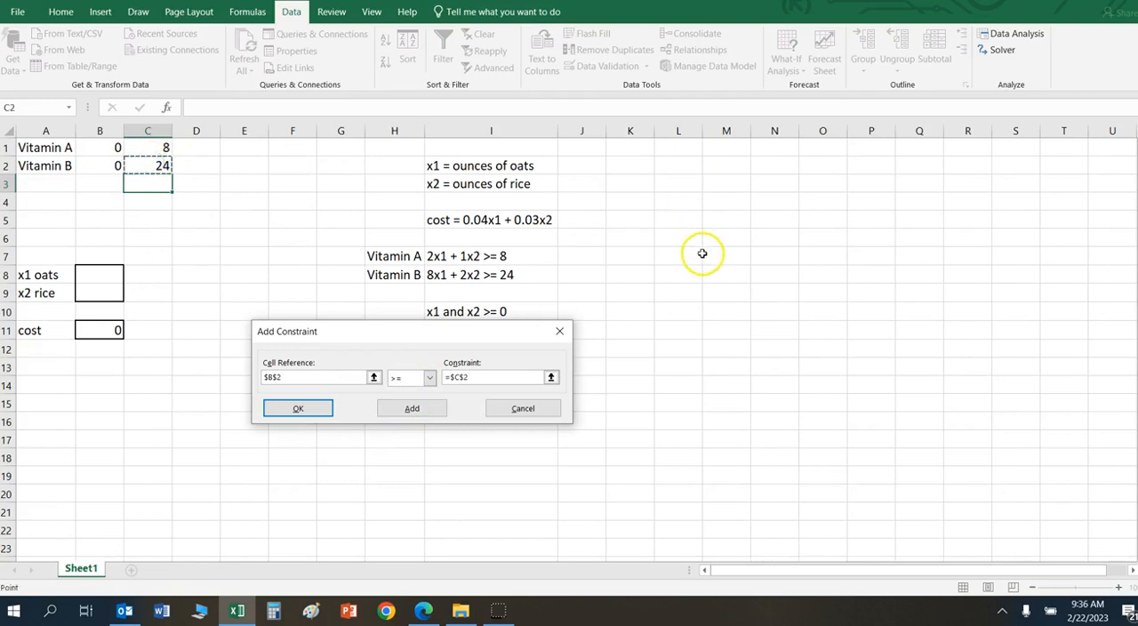
left_click(432, 409)
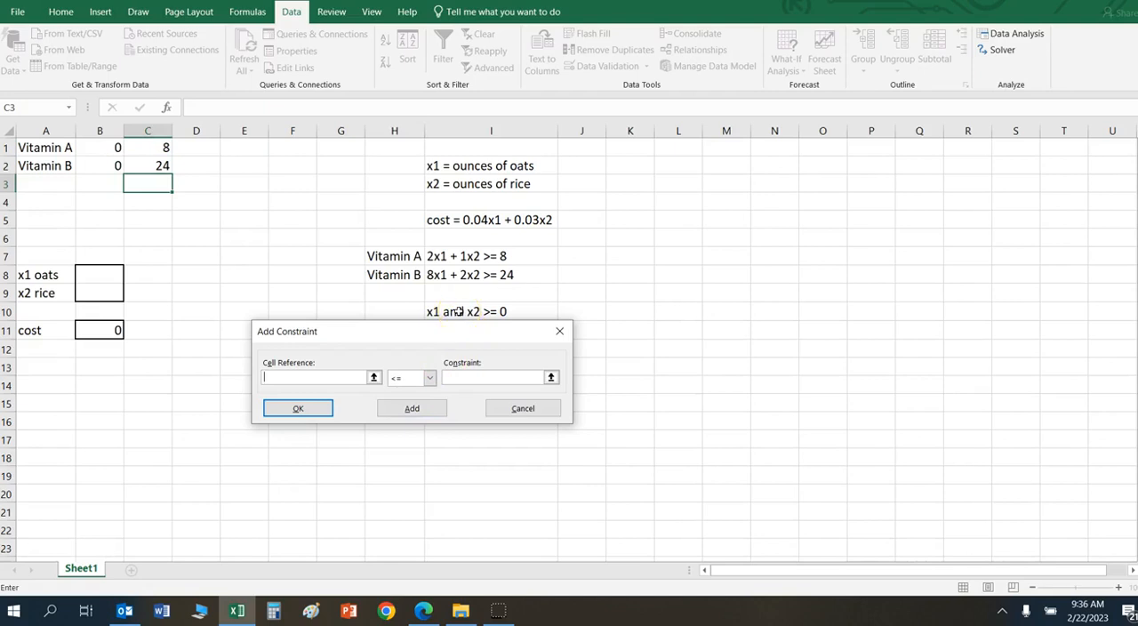
Step: Add the non-negativity constraint $B$8:$B$9 >= 0 and return to the Solver parameters
left_click(97, 274)
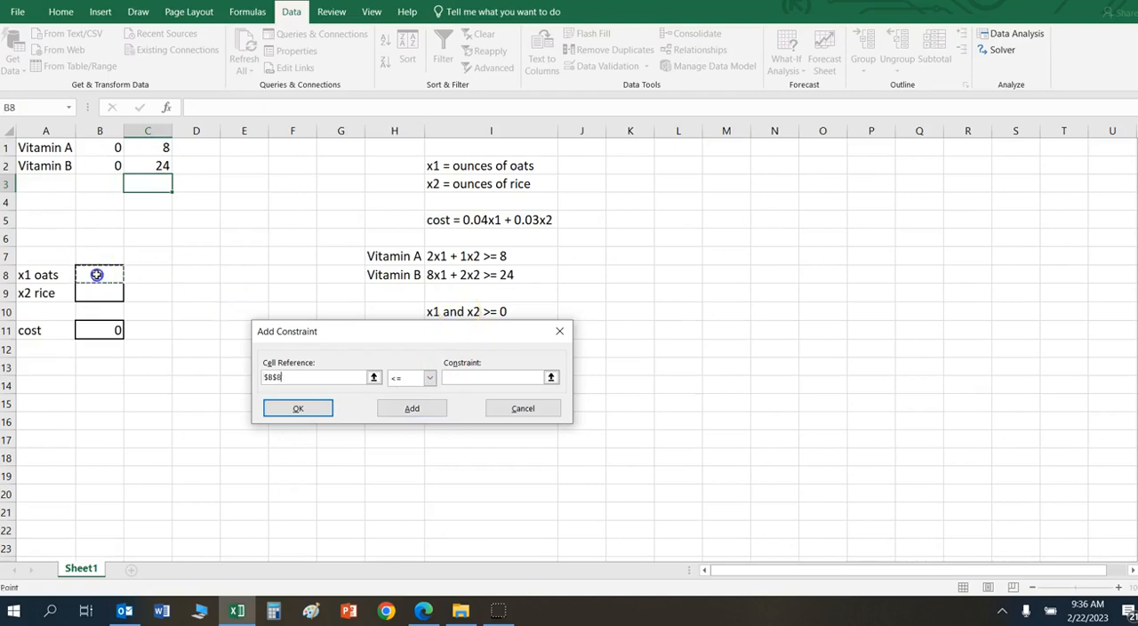
left_click_drag(97, 275, 104, 286)
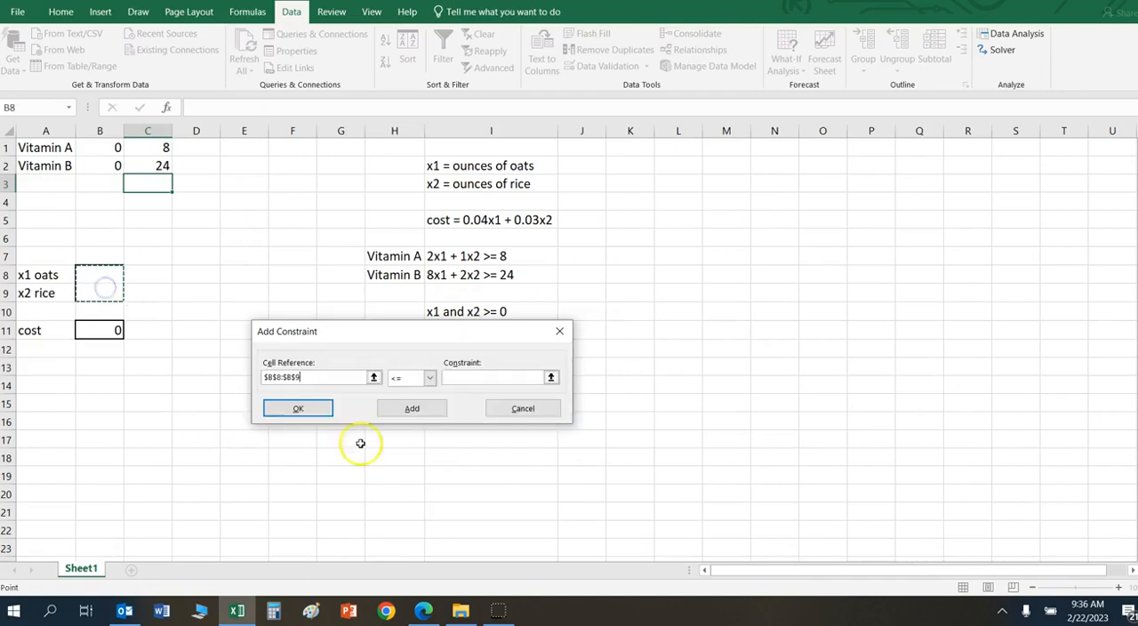
left_click(429, 377)
left_click(407, 414)
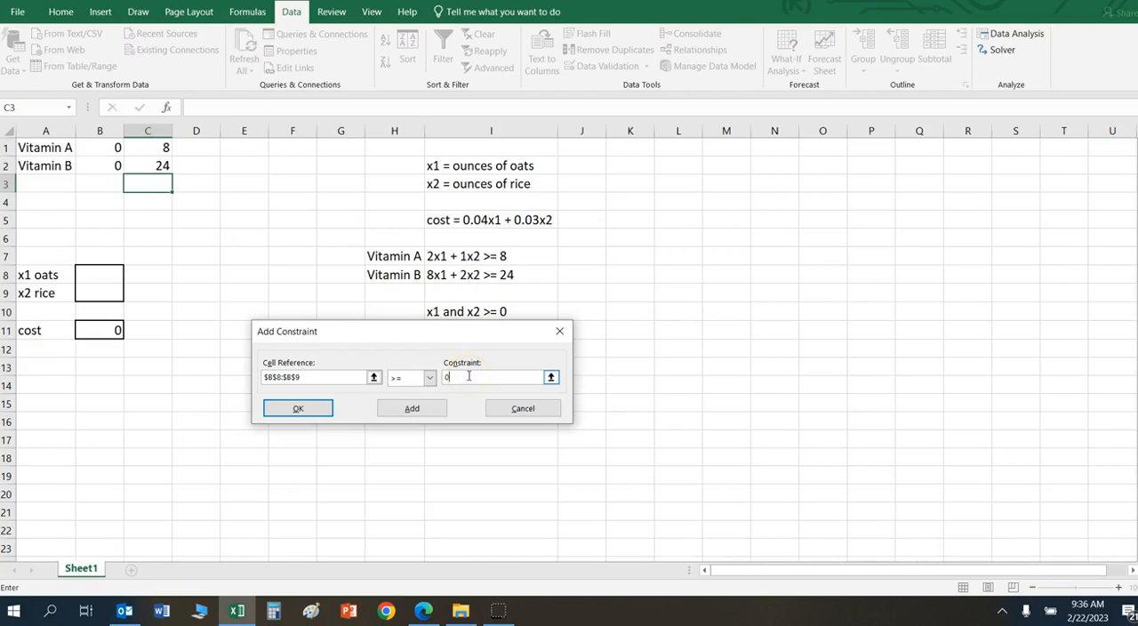
left_click(320, 413)
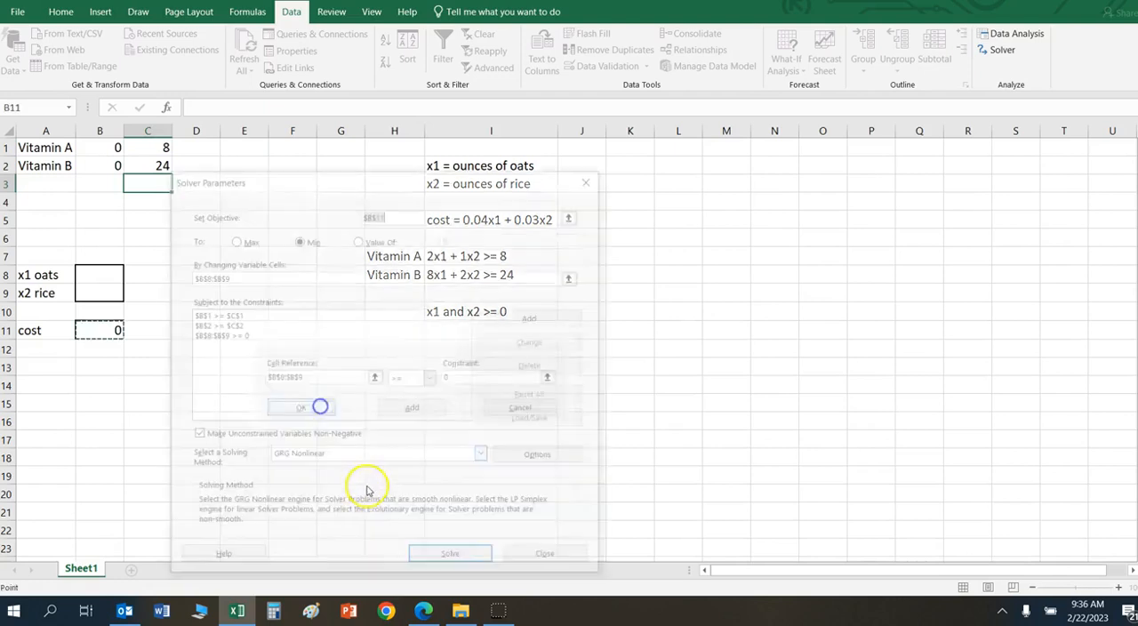
Step: Solve the model and keep the Solver solution in the worksheet
left_click(471, 560)
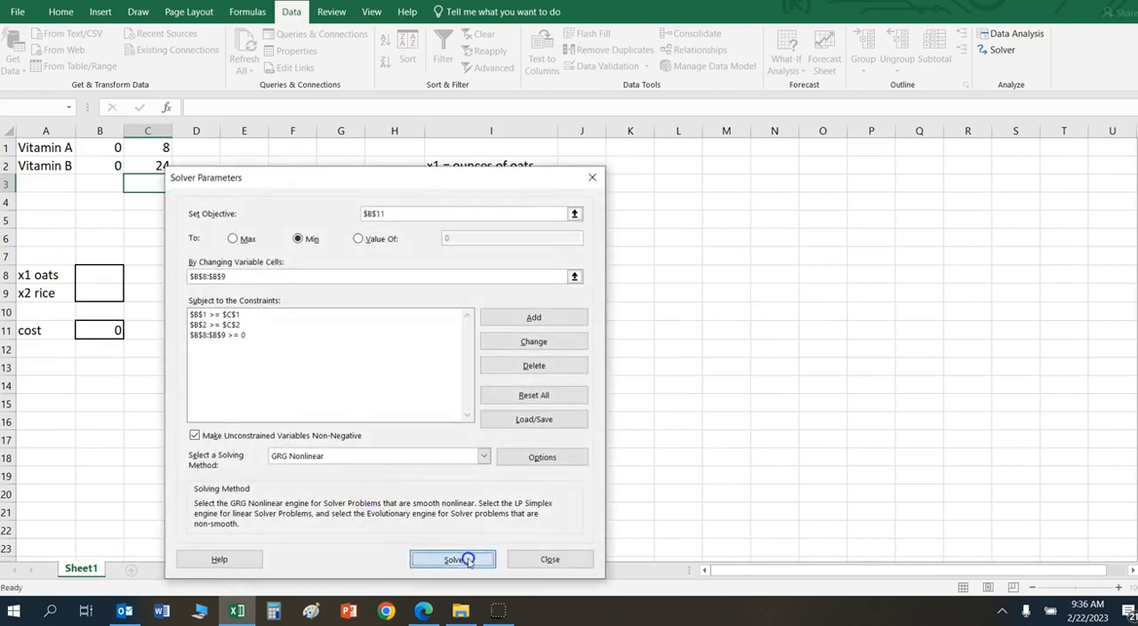
left_click(402, 321)
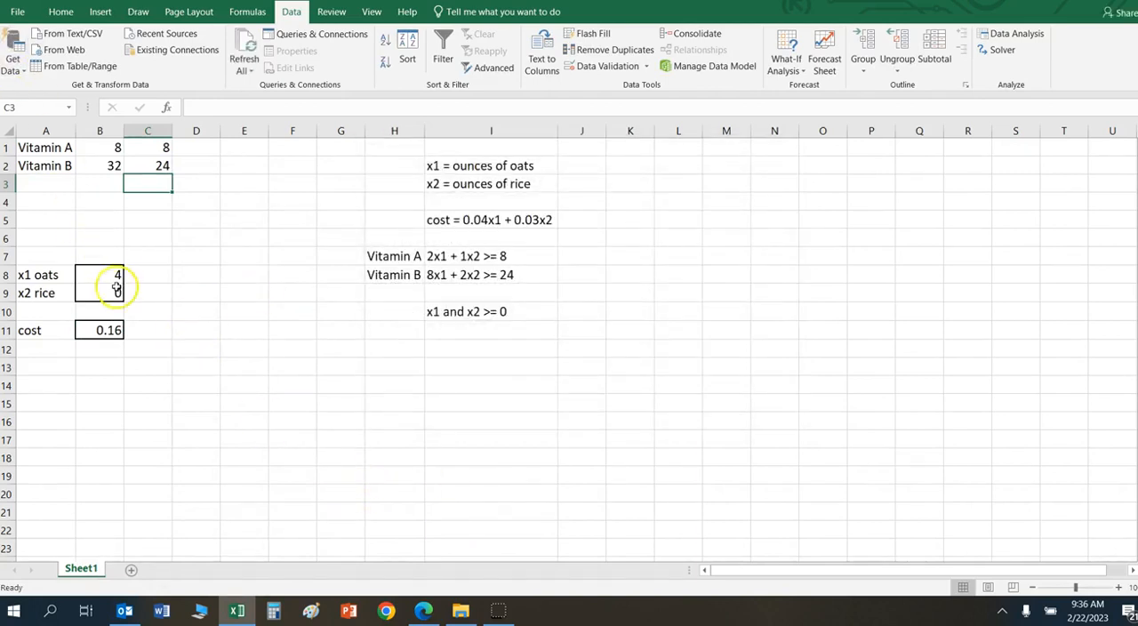
Step: Review the solved oats and rice amounts, the cost in B11, and the Vitamin A and B totals in B1 and B2
left_click(92, 273)
key("Down")
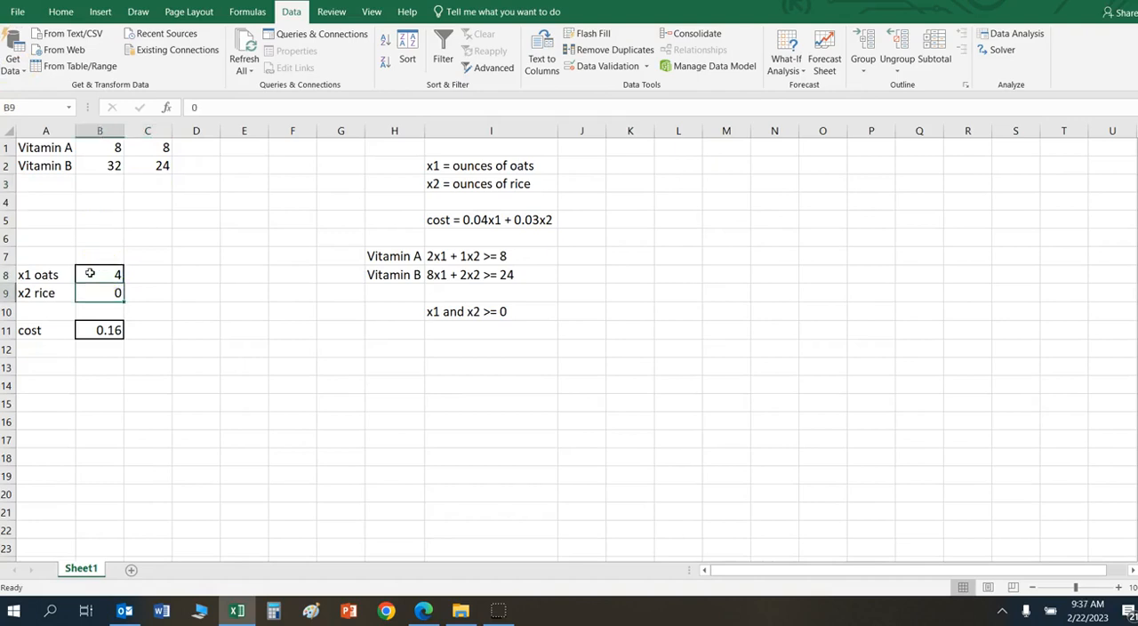
key("Down")
key("Down")
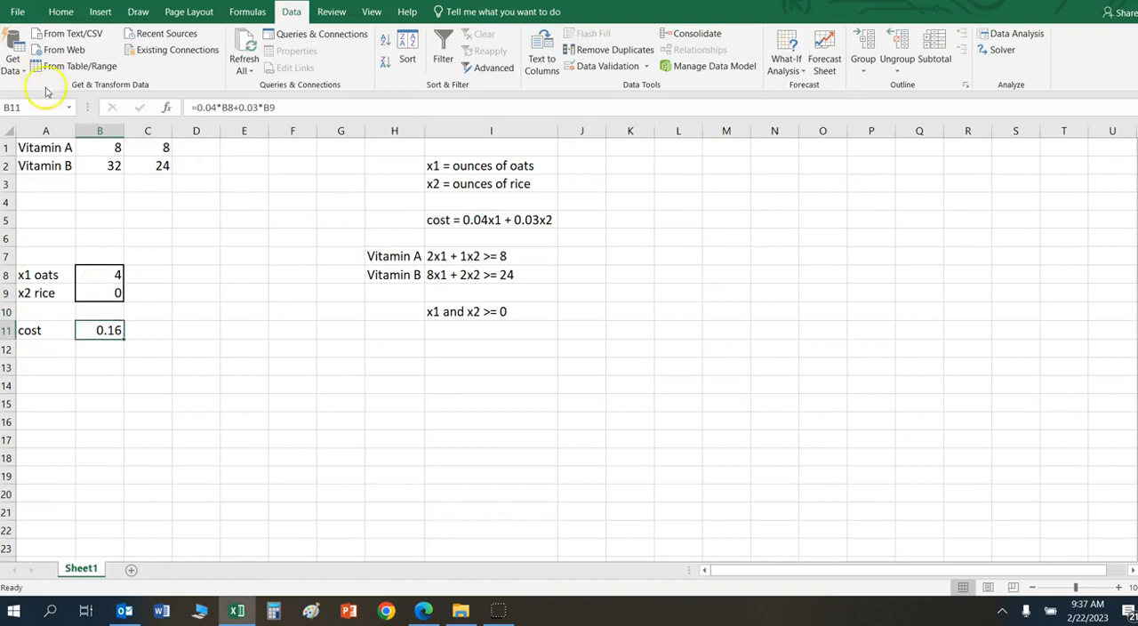
left_click(96, 142)
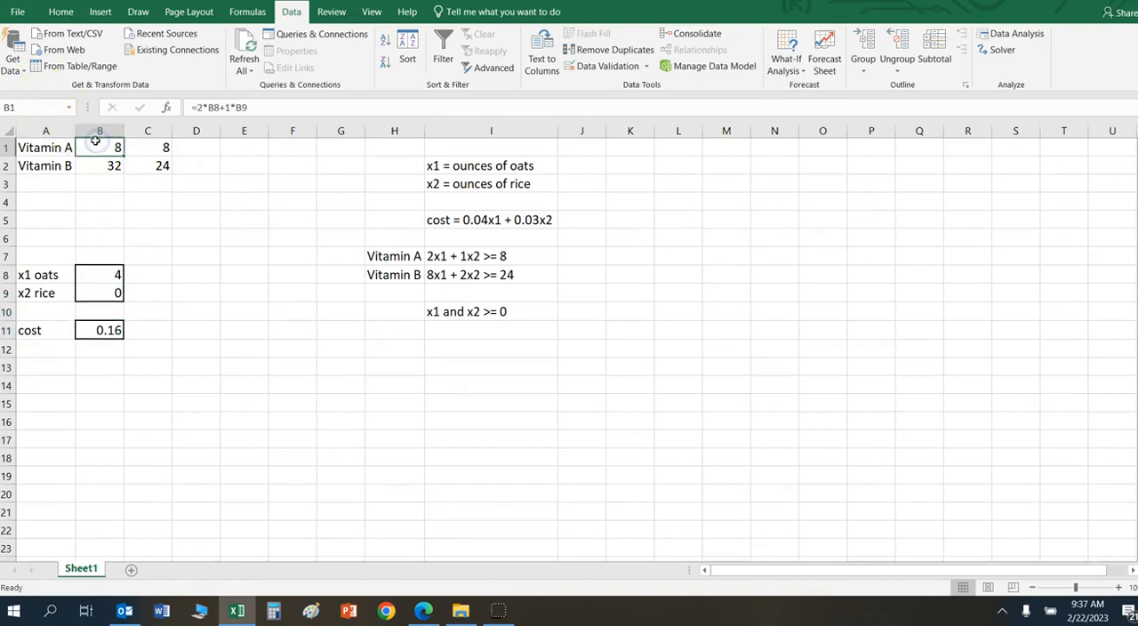
left_click(95, 160)
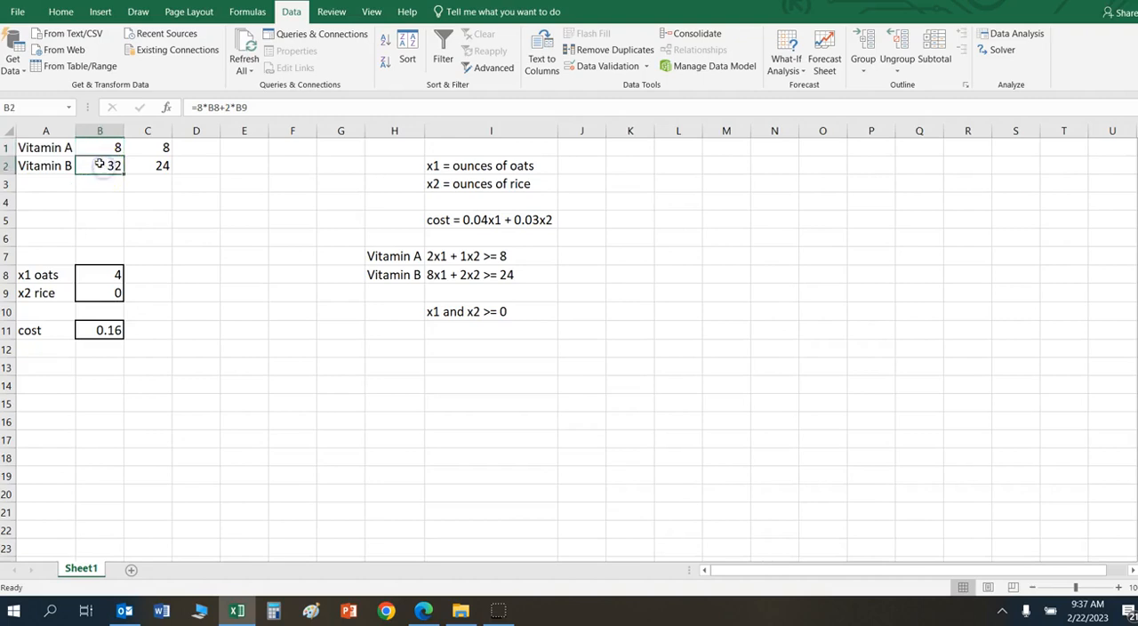